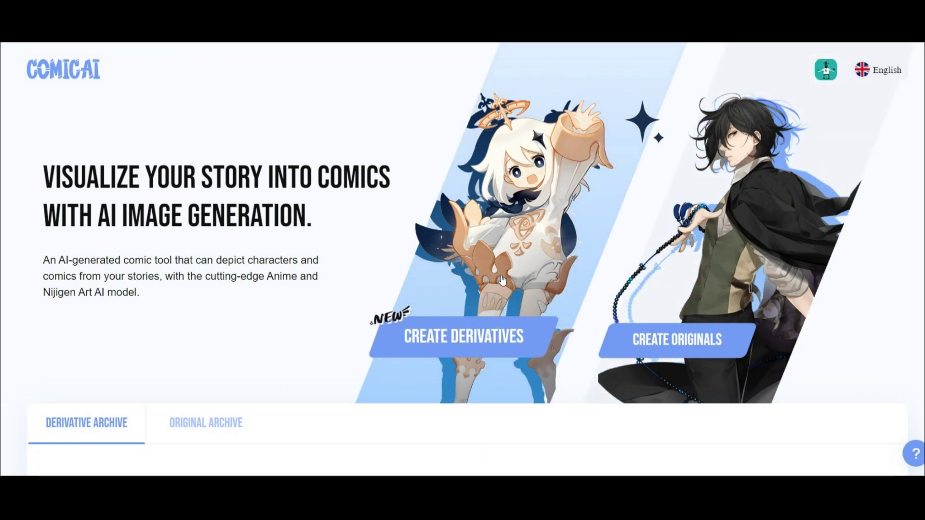
Try Create Derivatives, back out, then start an original comic in Story Mode.
{"action": "left_click", "coordinate": [502, 281]}
{"action": "left_click", "coordinate": [132, 289]}
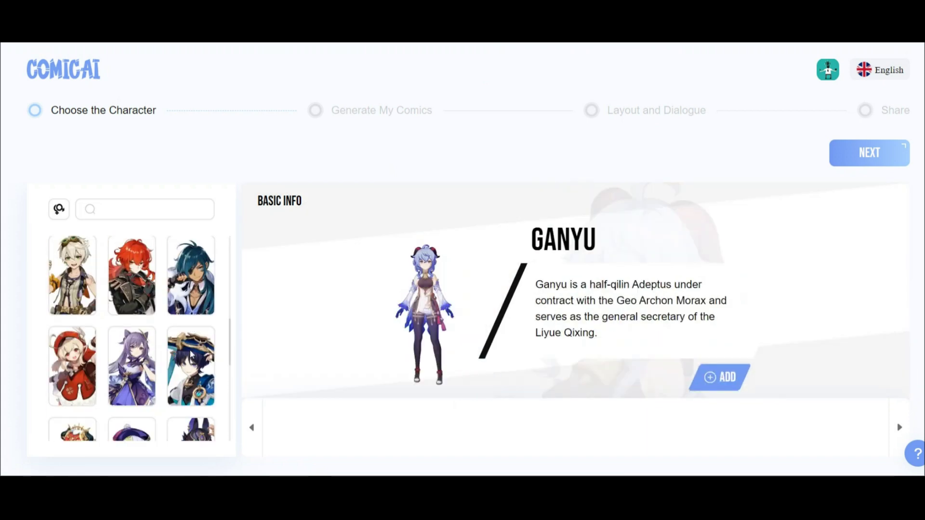
{"action": "scroll", "coordinate": [190, 356], "scroll_direction": "down", "scroll_amount": 5}
{"action": "scroll", "coordinate": [107, 388], "scroll_direction": "down", "scroll_amount": 1}
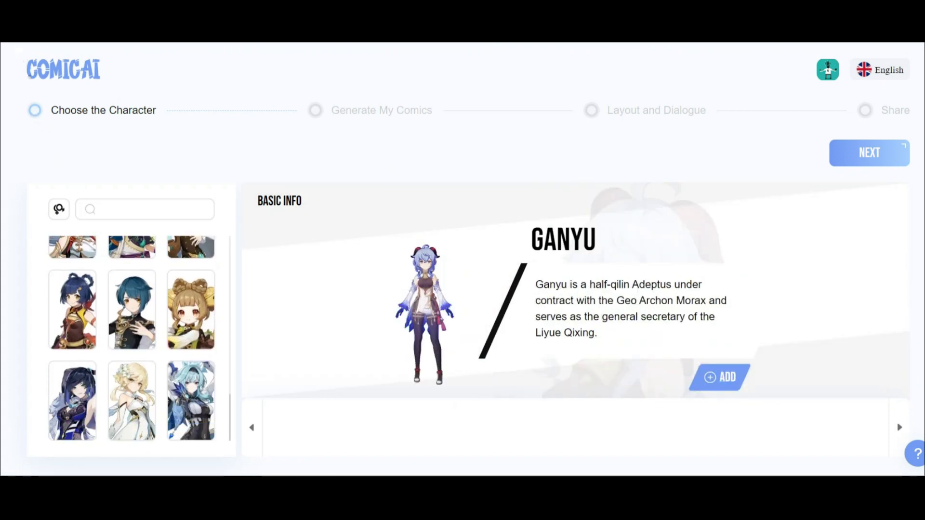
{"action": "key", "text": "alt+Left"}
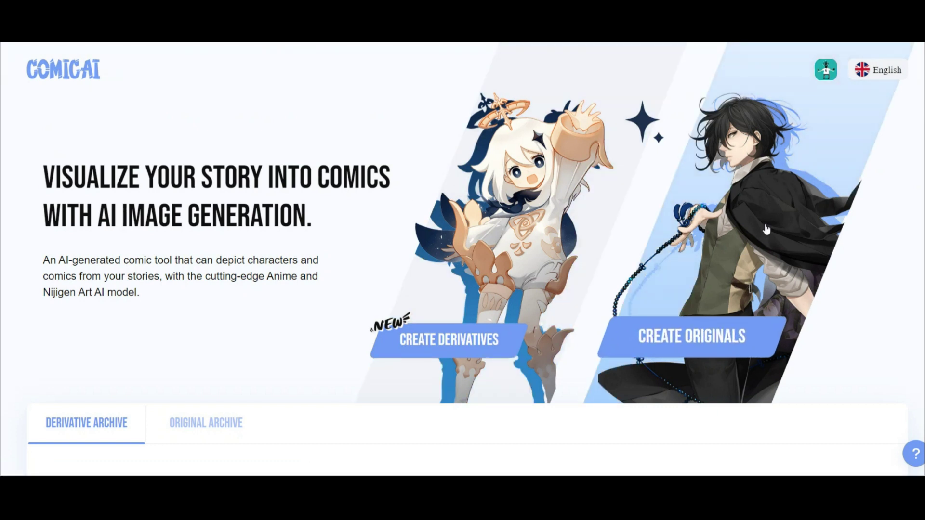
{"action": "left_click", "coordinate": [767, 228]}
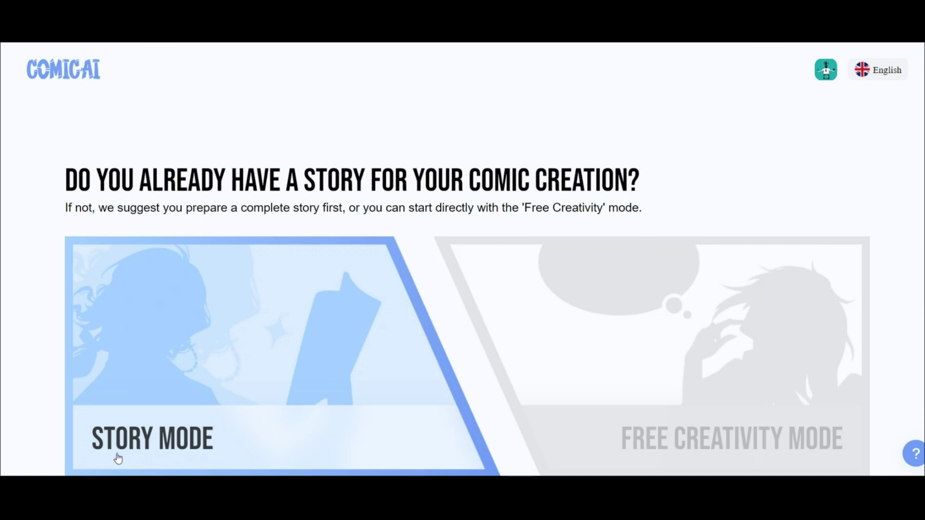
{"action": "left_click", "coordinate": [194, 355]}
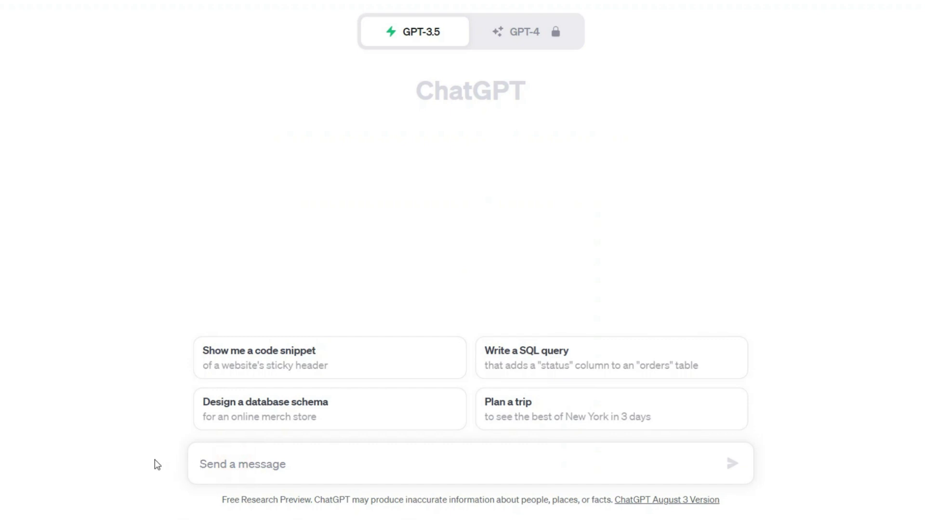
{"action": "type", "text": "write a comic strip about 3 friends adv"}
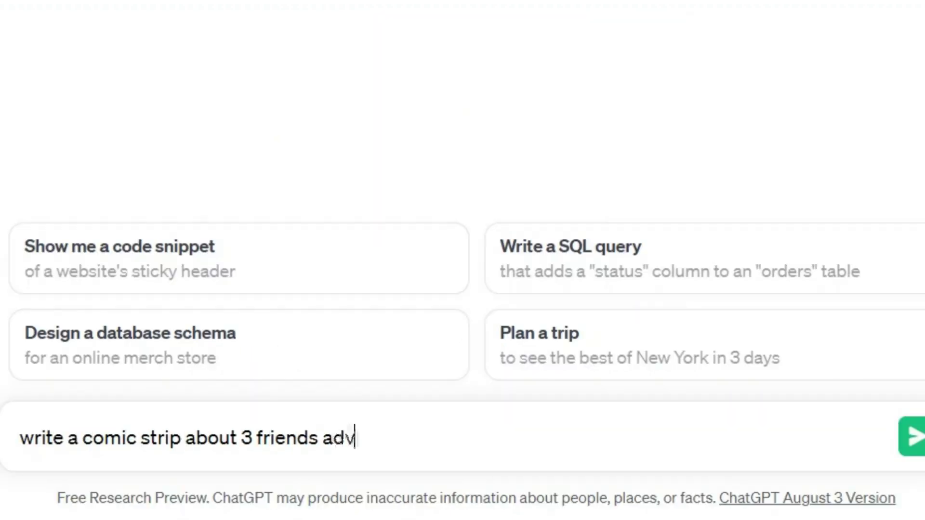
{"action": "type", "text": "."}
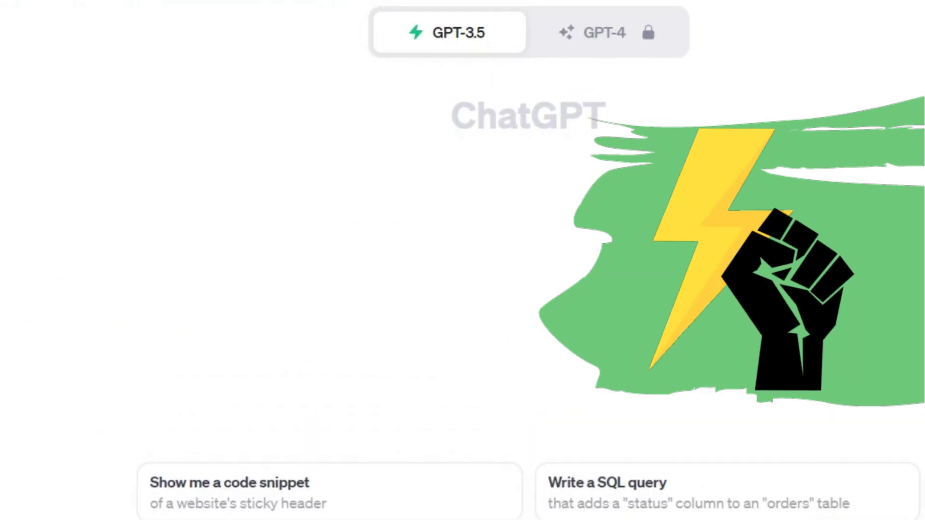
Send ChatGPT the request for a comic strip about three friends.
{"action": "key", "text": "Return"}
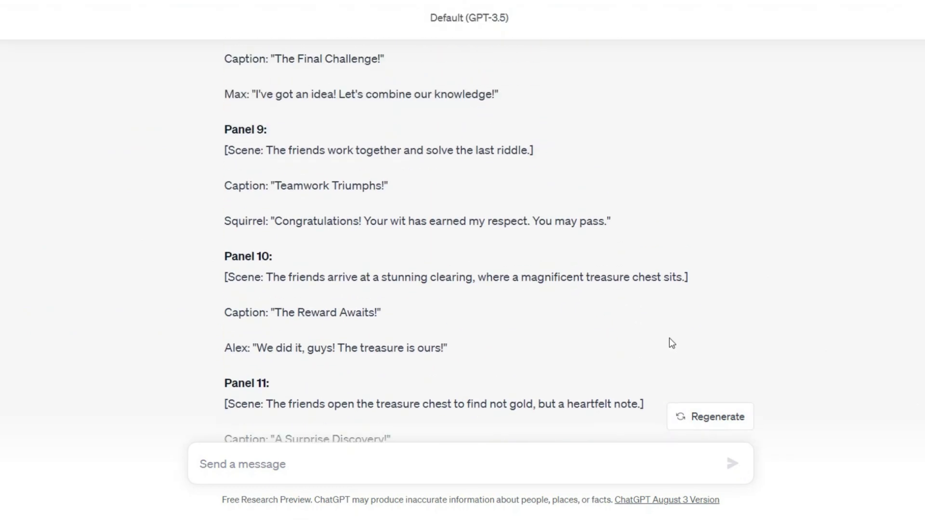
{"action": "scroll", "coordinate": [671, 342], "scroll_direction": "up", "scroll_amount": 3}
{"action": "scroll", "coordinate": [669, 343], "scroll_direction": "up", "scroll_amount": 3}
{"action": "scroll", "coordinate": [669, 342], "scroll_direction": "up", "scroll_amount": 3}
{"action": "scroll", "coordinate": [669, 343], "scroll_direction": "up", "scroll_amount": 4}
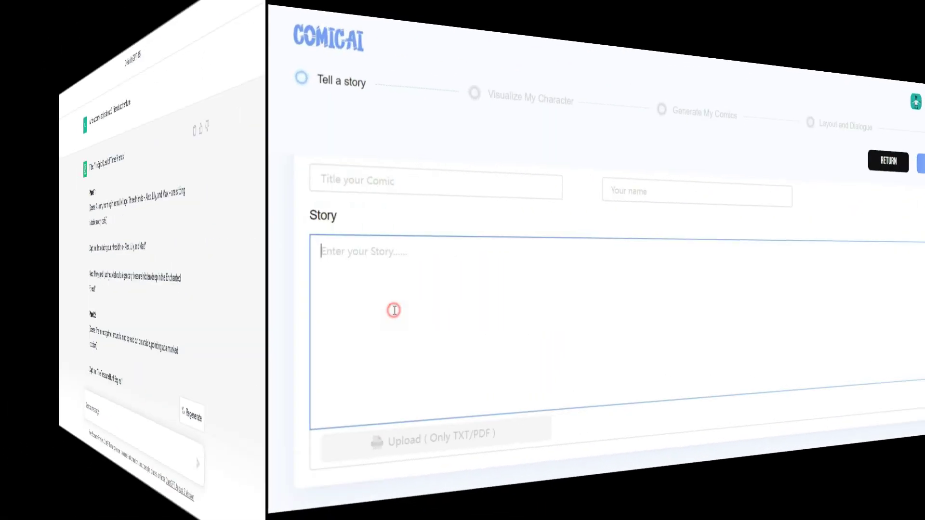
{"action": "scroll", "coordinate": [172, 324], "scroll_direction": "up", "scroll_amount": 10}
{"action": "scroll", "coordinate": [175, 329], "scroll_direction": "up", "scroll_amount": 10}
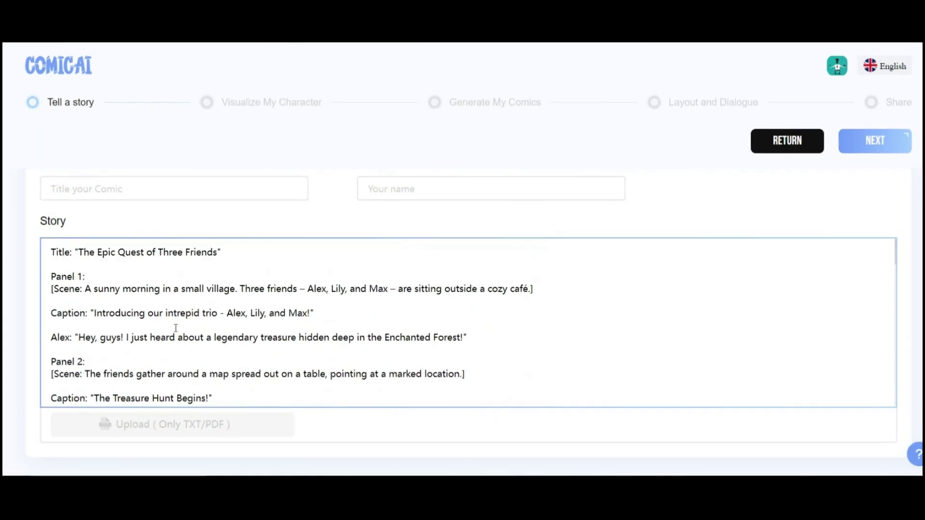
Title the comic 'The Epic Quest of Three Friends', fill in the author name, and continue.
{"action": "left_click_drag", "start_coordinate": [220, 252], "coordinate": [78, 252]}
{"action": "key", "text": "ctrl+c"}
{"action": "left_click", "coordinate": [104, 185]}
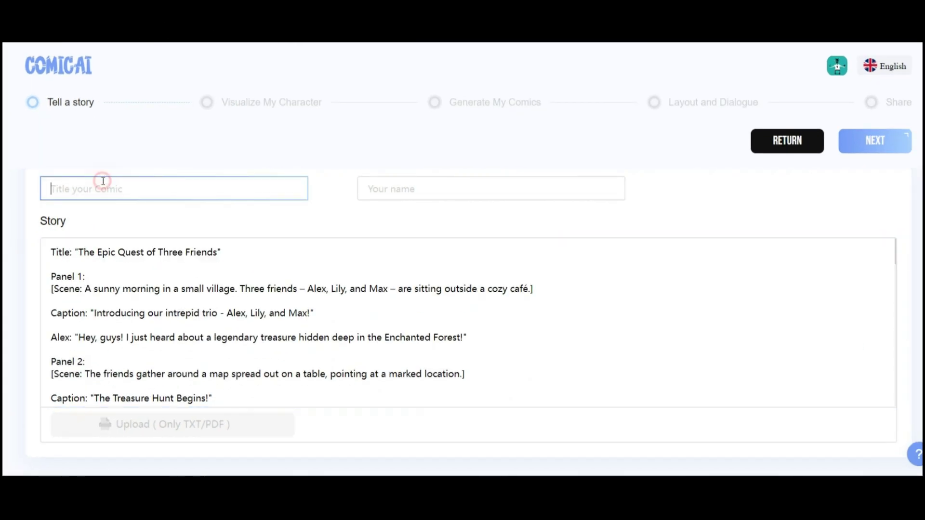
{"action": "key", "text": "ctrl+v"}
{"action": "left_click", "coordinate": [404, 195]}
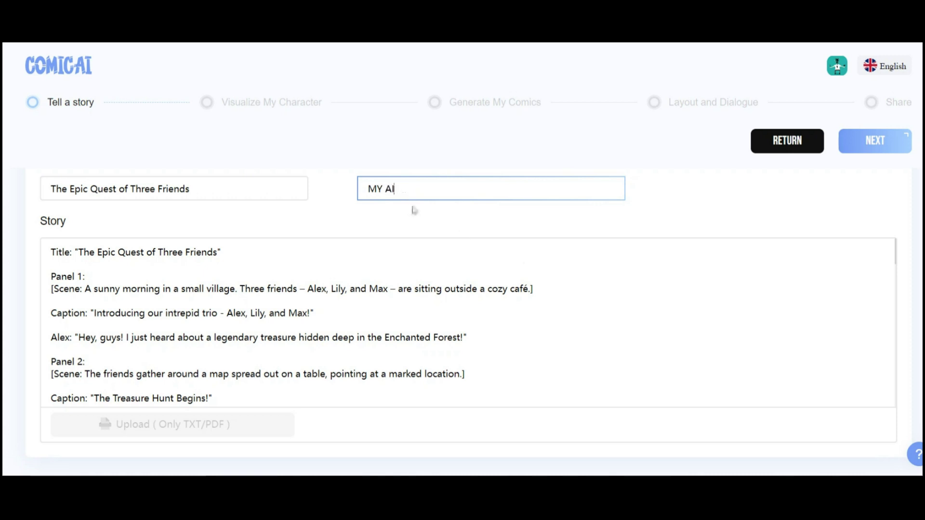
{"action": "left_click", "coordinate": [886, 148]}
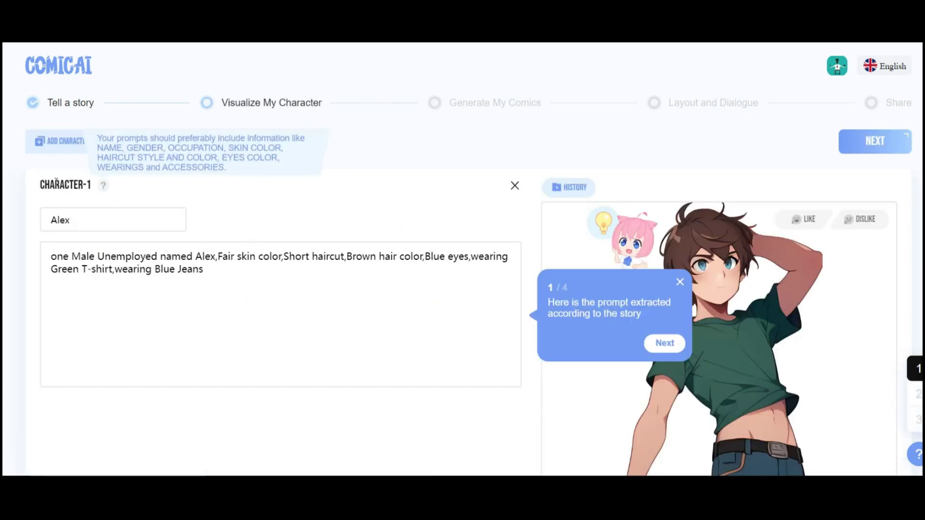
{"action": "scroll", "coordinate": [182, 223], "scroll_direction": "down", "scroll_amount": 1}
{"action": "scroll", "coordinate": [182, 224], "scroll_direction": "down", "scroll_amount": 4}
{"action": "scroll", "coordinate": [182, 223], "scroll_direction": "down", "scroll_amount": 2}
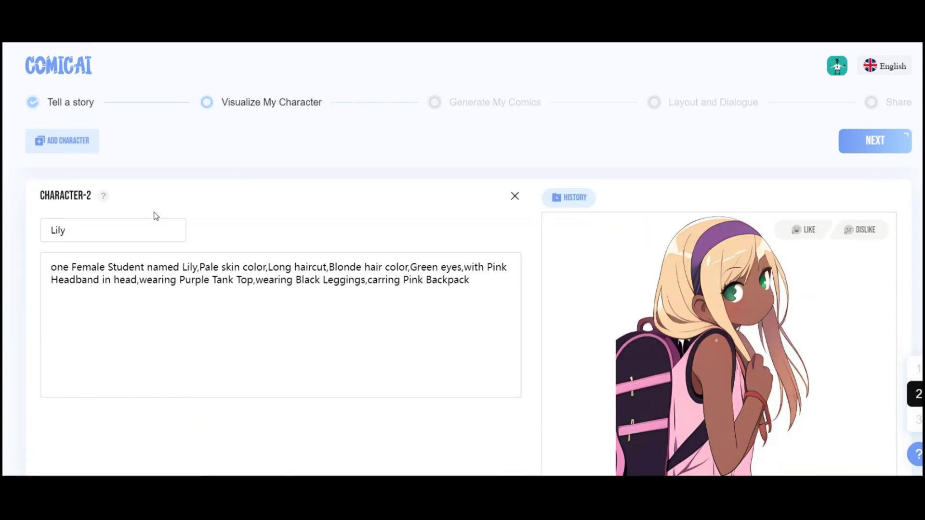
{"action": "scroll", "coordinate": [84, 199], "scroll_direction": "down", "scroll_amount": 1}
{"action": "scroll", "coordinate": [85, 201], "scroll_direction": "down", "scroll_amount": 3}
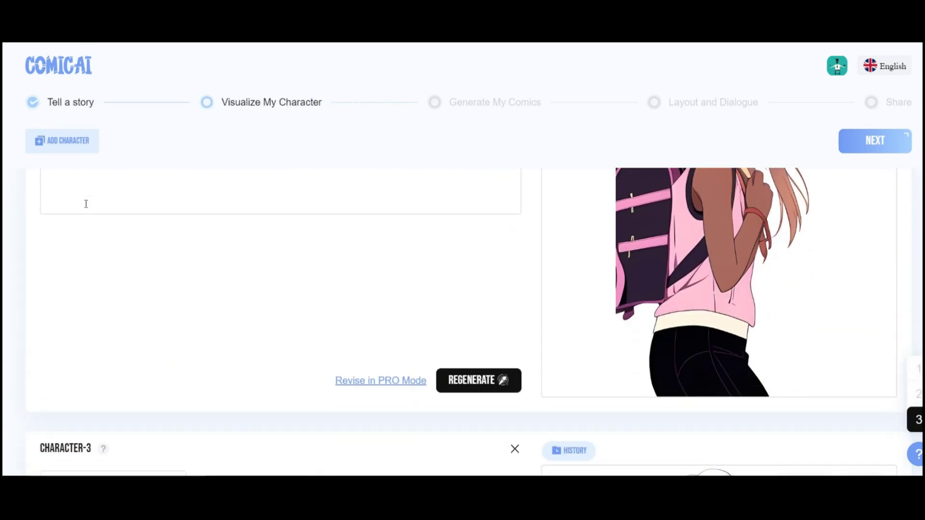
{"action": "scroll", "coordinate": [85, 202], "scroll_direction": "down", "scroll_amount": 4}
{"action": "scroll", "coordinate": [86, 204], "scroll_direction": "down", "scroll_amount": 1}
{"action": "scroll", "coordinate": [86, 204], "scroll_direction": "up", "scroll_amount": 2}
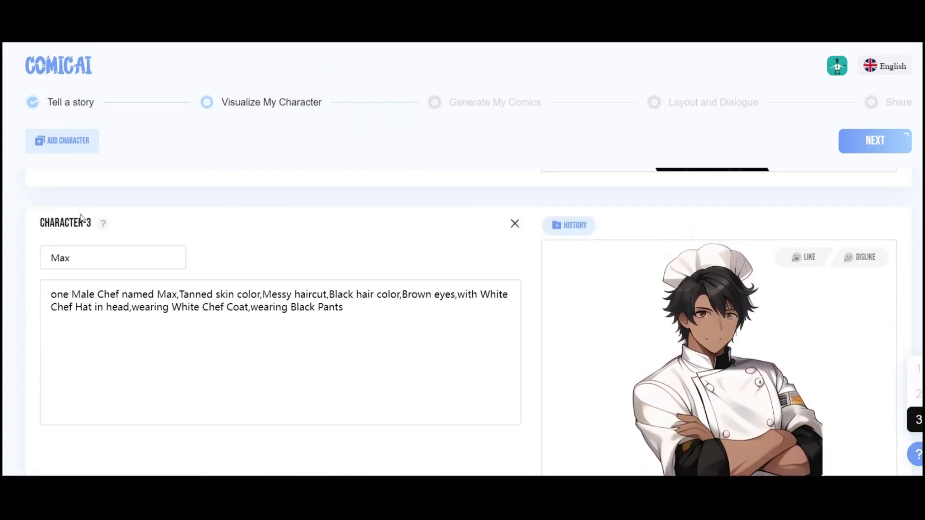
{"action": "scroll", "coordinate": [90, 261], "scroll_direction": "up", "scroll_amount": 1}
{"action": "scroll", "coordinate": [183, 287], "scroll_direction": "down", "scroll_amount": 2}
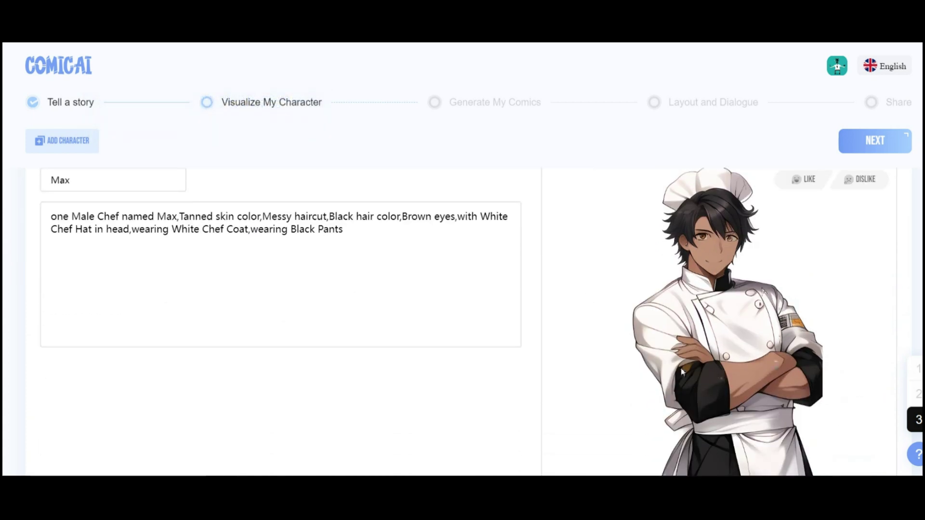
{"action": "scroll", "coordinate": [546, 345], "scroll_direction": "up", "scroll_amount": 3}
{"action": "scroll", "coordinate": [527, 340], "scroll_direction": "up", "scroll_amount": 7}
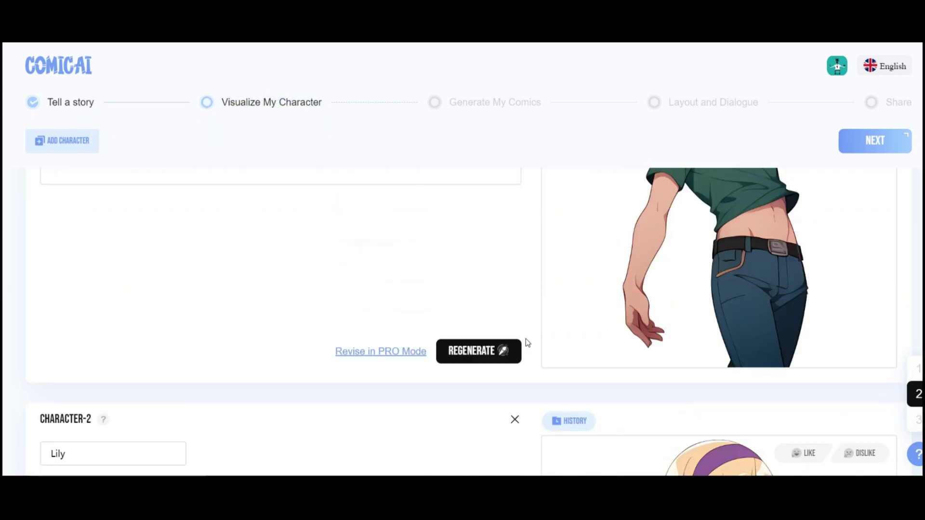
{"action": "scroll", "coordinate": [527, 340], "scroll_direction": "up", "scroll_amount": 3}
Replace Max's chef hat and coat with a red hat and white T-shirt, then regenerate him.
{"action": "left_click", "coordinate": [681, 282]}
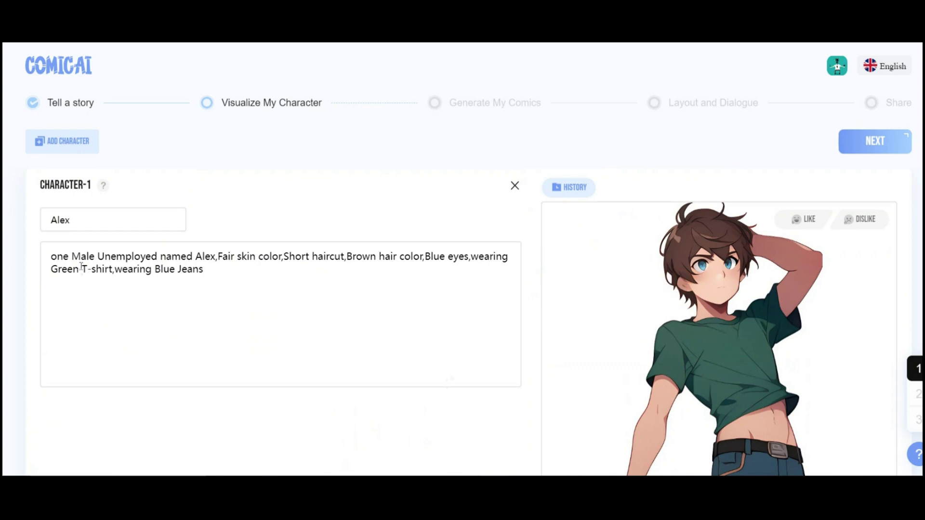
{"action": "scroll", "coordinate": [303, 267], "scroll_direction": "down", "scroll_amount": 3}
{"action": "scroll", "coordinate": [555, 301], "scroll_direction": "down", "scroll_amount": 4}
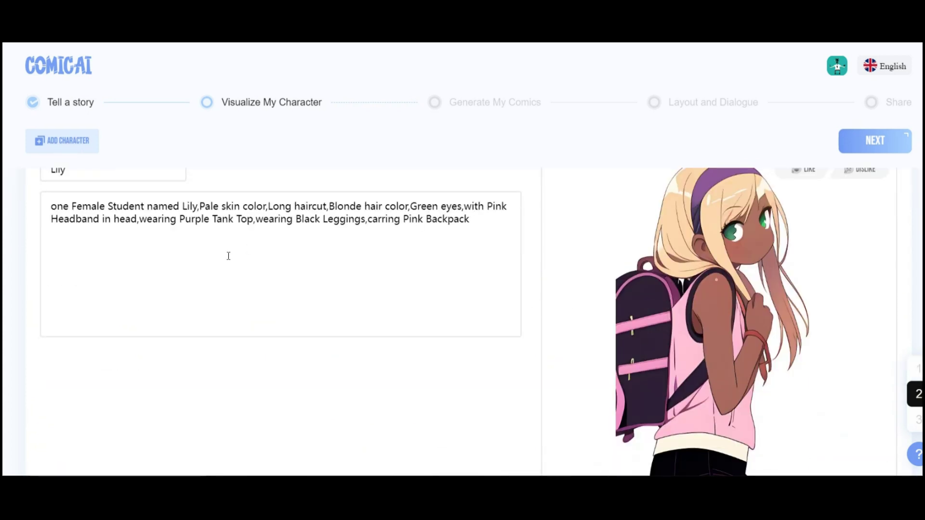
{"action": "scroll", "coordinate": [227, 256], "scroll_direction": "down", "scroll_amount": 4}
{"action": "left_click_drag", "start_coordinate": [122, 217], "coordinate": [71, 217]}
{"action": "scroll", "coordinate": [271, 277], "scroll_direction": "up", "scroll_amount": 4}
{"action": "scroll", "coordinate": [270, 278], "scroll_direction": "down", "scroll_amount": 2}
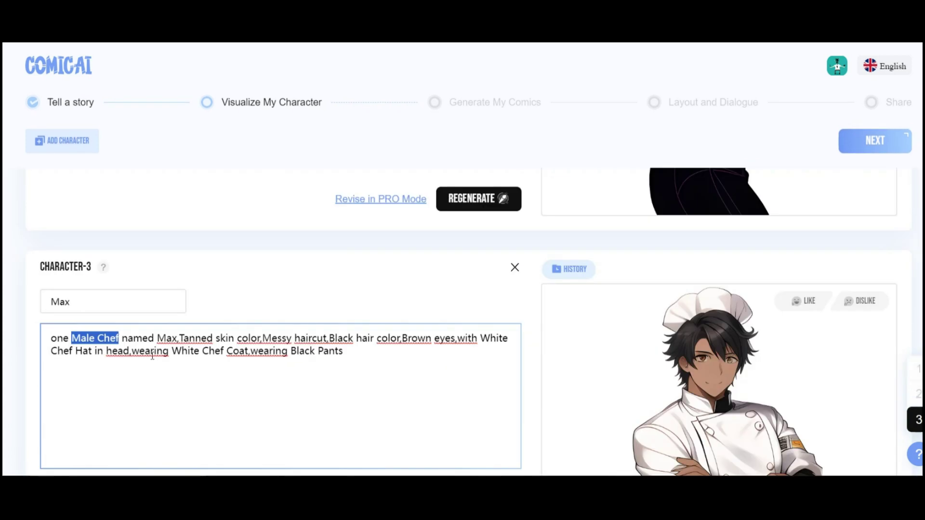
{"action": "type", "text": "Male"}
{"action": "scroll", "coordinate": [339, 298], "scroll_direction": "down", "scroll_amount": 1}
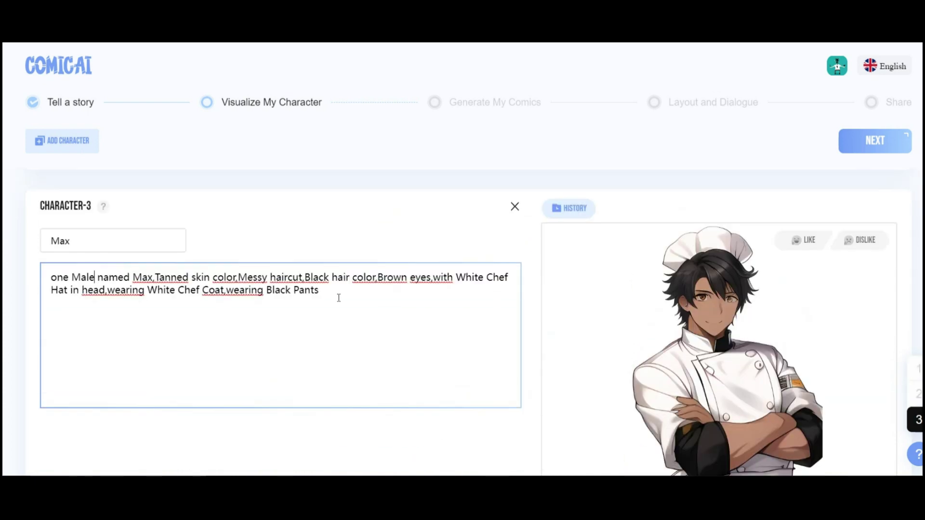
{"action": "left_click", "coordinate": [383, 283]}
{"action": "left_click_drag", "start_coordinate": [456, 278], "coordinate": [481, 278]}
{"action": "type", "text": "red"}
{"action": "double_click", "coordinate": [486, 278]}
{"action": "key", "text": "BackSpace"}
{"action": "key", "text": "BackSpace"}
{"action": "key", "text": "BackSpace"}
{"action": "key", "text": "BackSpace"}
{"action": "type", "text": "Red"}
{"action": "left_click", "coordinate": [75, 290]}
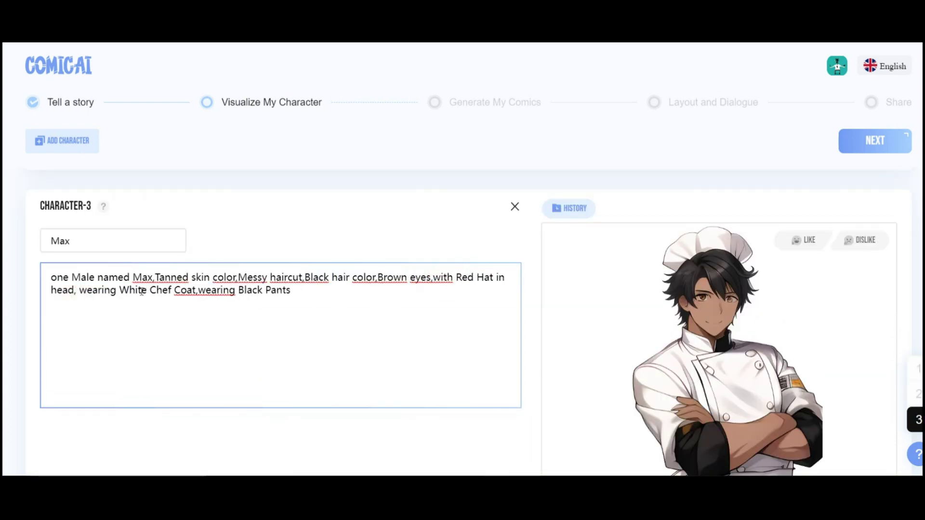
{"action": "type", "text": "Tshirt"}
{"action": "key", "text": "Right"}
{"action": "scroll", "coordinate": [467, 417], "scroll_direction": "down", "scroll_amount": 2}
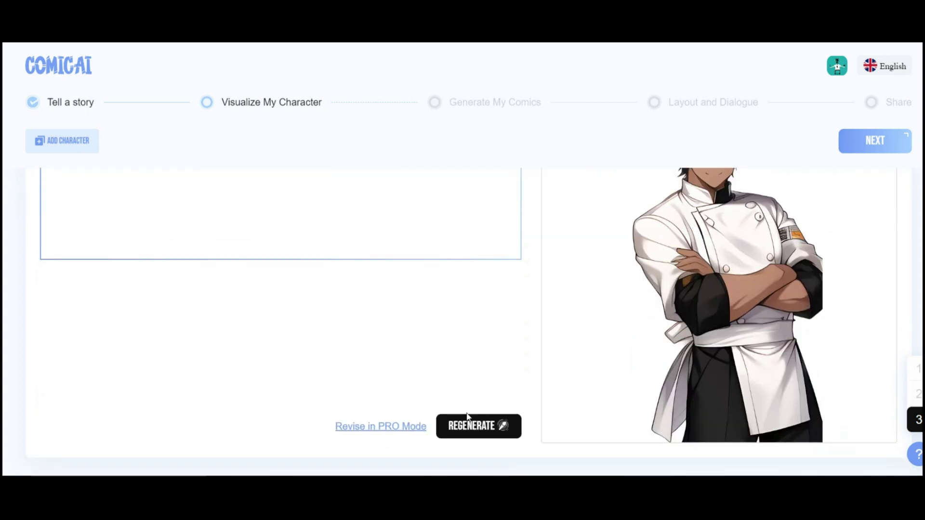
{"action": "left_click", "coordinate": [472, 427]}
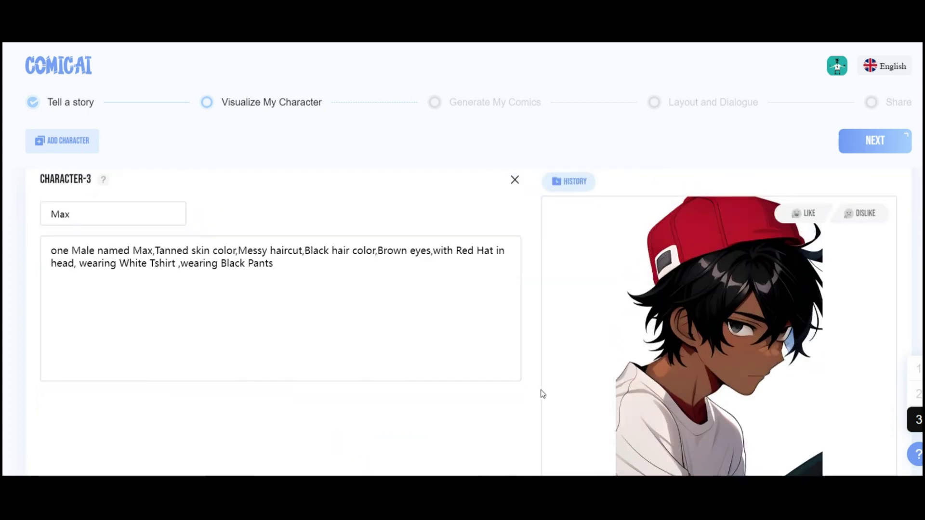
{"action": "scroll", "coordinate": [715, 345], "scroll_direction": "down", "scroll_amount": 2}
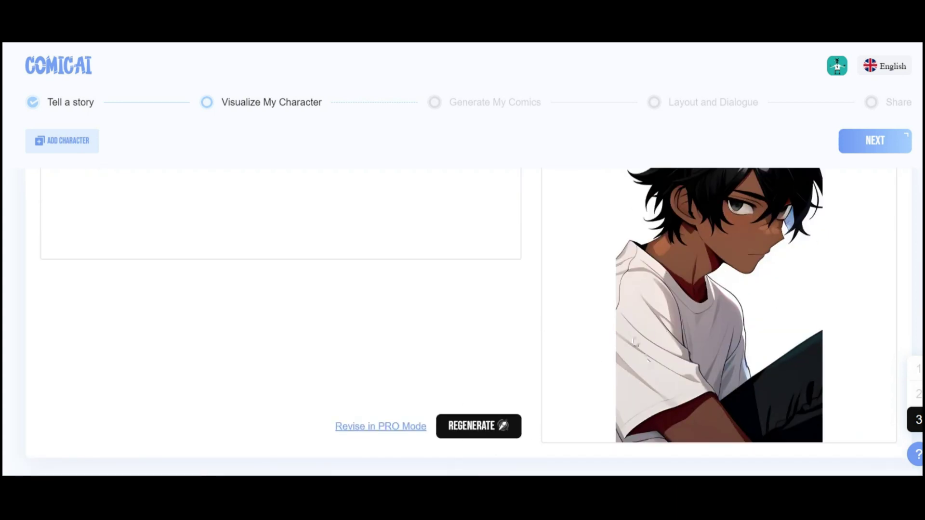
In the PRO form, give Max brown eyes, a white T-shirt and black pants, and regenerate.
{"action": "left_click", "coordinate": [367, 426]}
{"action": "scroll", "coordinate": [111, 258], "scroll_direction": "up", "scroll_amount": 1}
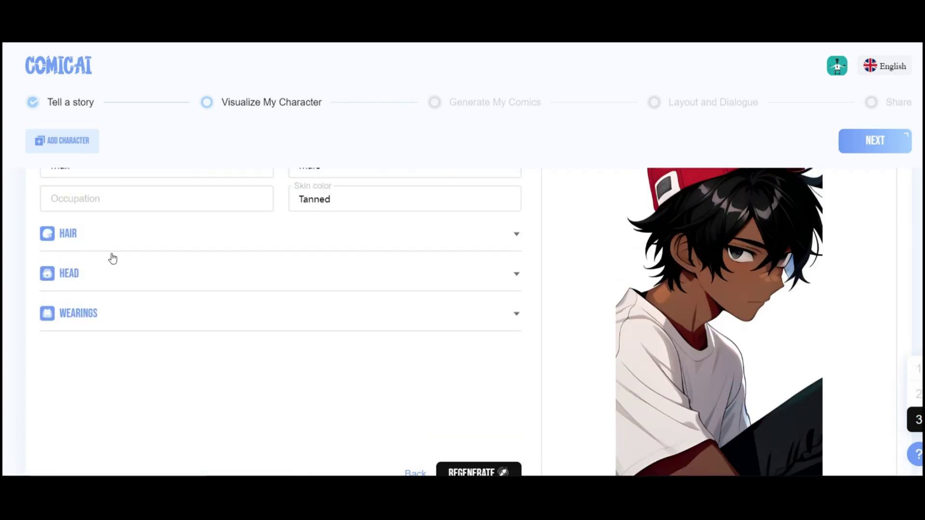
{"action": "scroll", "coordinate": [165, 318], "scroll_direction": "up", "scroll_amount": 2}
{"action": "left_click", "coordinate": [74, 310]}
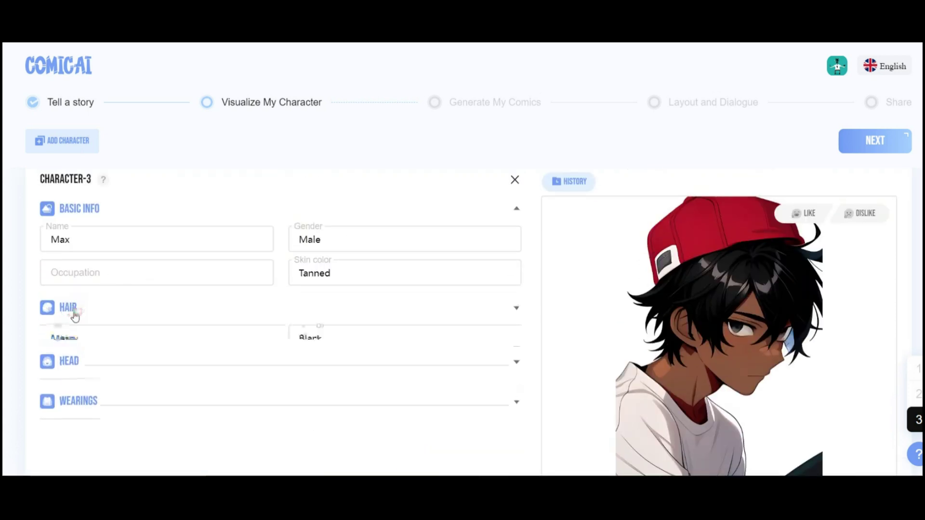
{"action": "scroll", "coordinate": [77, 316], "scroll_direction": "down", "scroll_amount": 1}
{"action": "scroll", "coordinate": [558, 331], "scroll_direction": "up", "scroll_amount": 5}
{"action": "scroll", "coordinate": [724, 266], "scroll_direction": "up", "scroll_amount": 5}
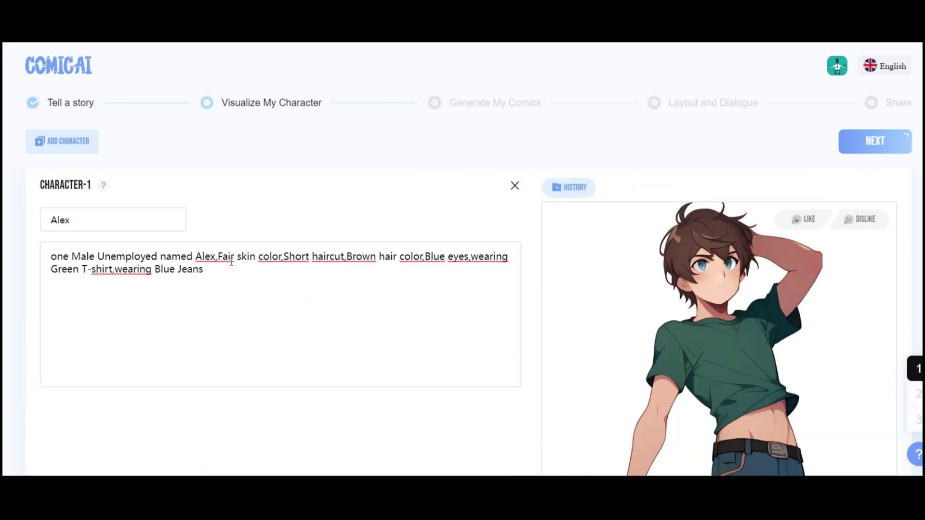
{"action": "left_click_drag", "start_coordinate": [216, 258], "coordinate": [277, 258]}
{"action": "scroll", "coordinate": [343, 325], "scroll_direction": "down", "scroll_amount": 10}
{"action": "scroll", "coordinate": [346, 252], "scroll_direction": "down", "scroll_amount": 1}
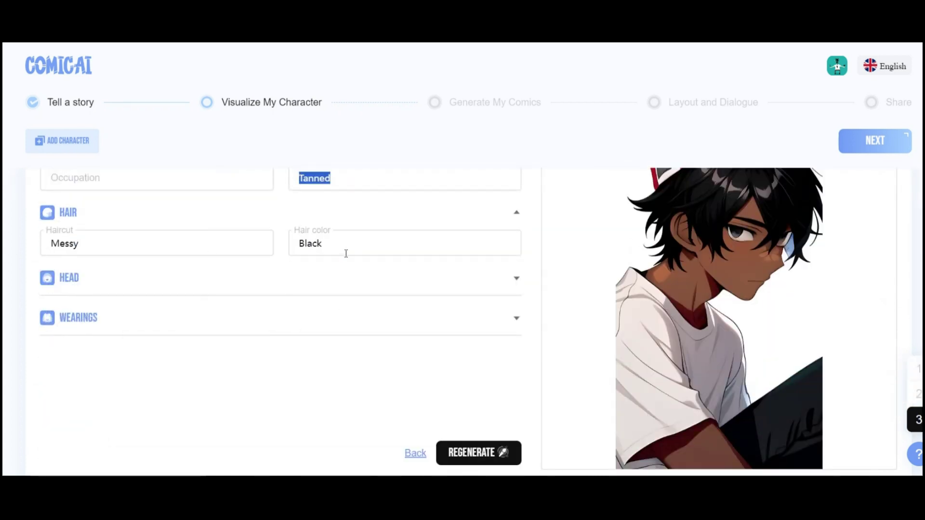
{"action": "left_click", "coordinate": [96, 282]}
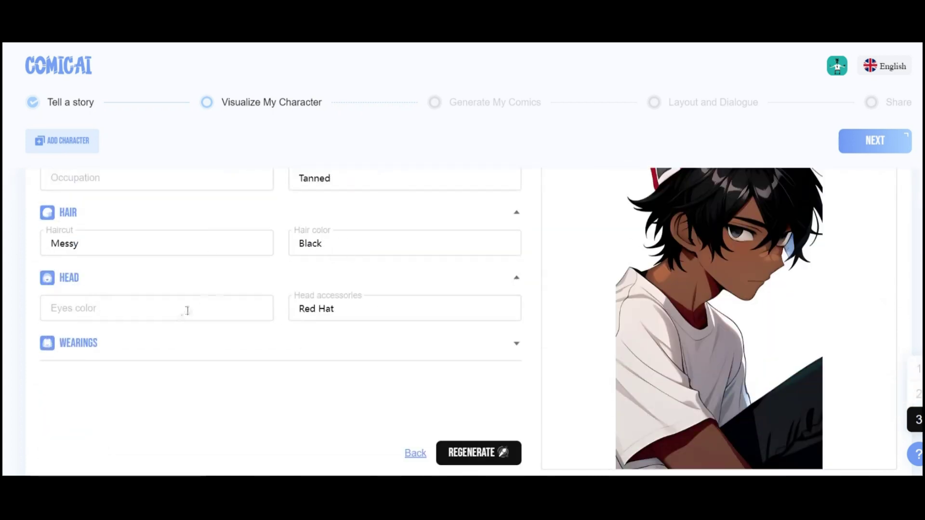
{"action": "type", "text": "brown"}
{"action": "left_click", "coordinate": [120, 344]}
{"action": "scroll", "coordinate": [325, 358], "scroll_direction": "down", "scroll_amount": 1}
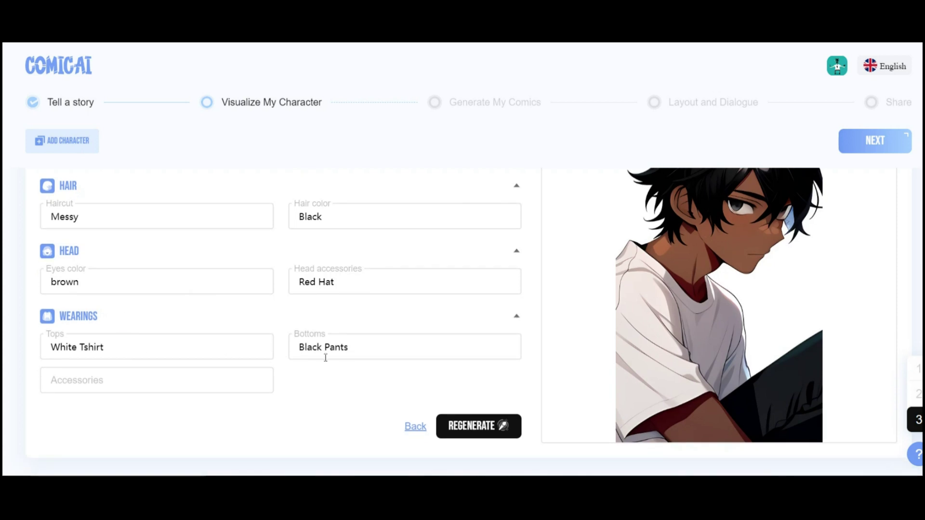
{"action": "left_click", "coordinate": [478, 425]}
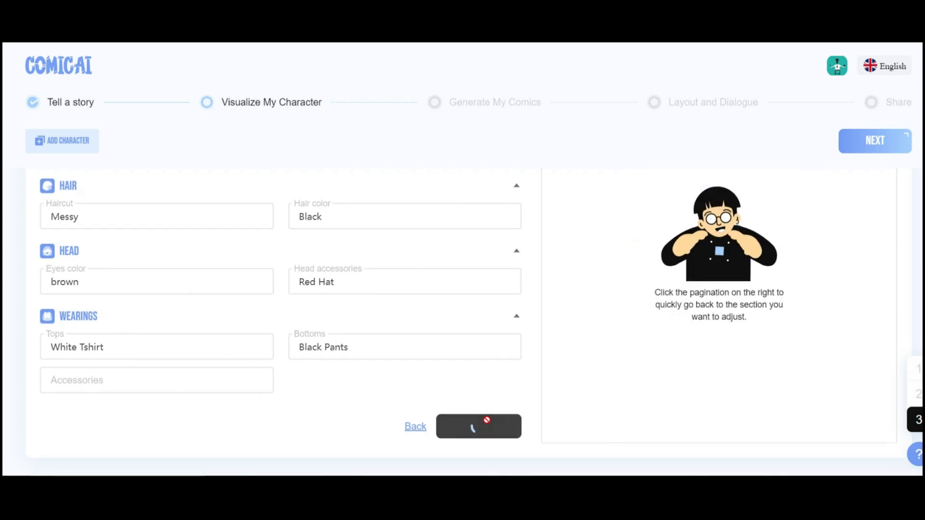
{"action": "scroll", "coordinate": [471, 351], "scroll_direction": "up", "scroll_amount": 1}
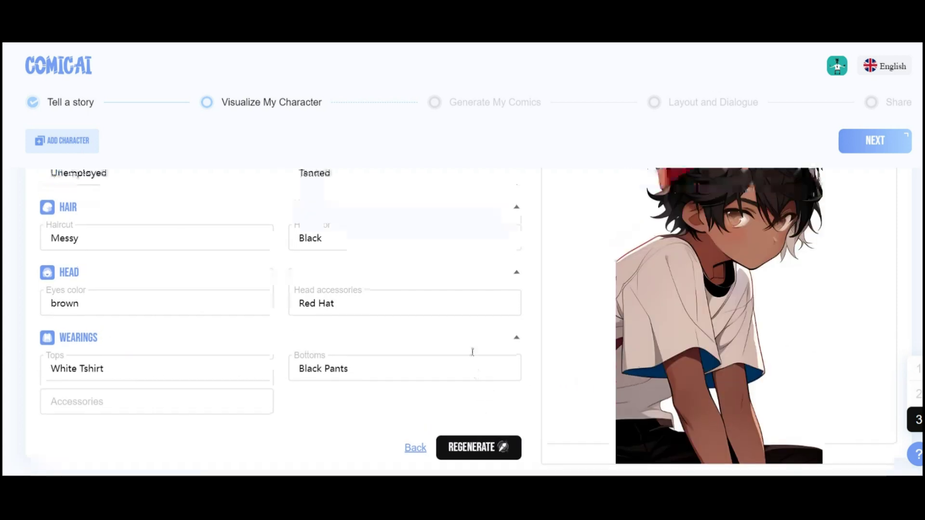
{"action": "scroll", "coordinate": [304, 337], "scroll_direction": "up", "scroll_amount": 5}
{"action": "scroll", "coordinate": [79, 253], "scroll_direction": "up", "scroll_amount": 5}
{"action": "scroll", "coordinate": [44, 178], "scroll_direction": "up", "scroll_amount": 3}
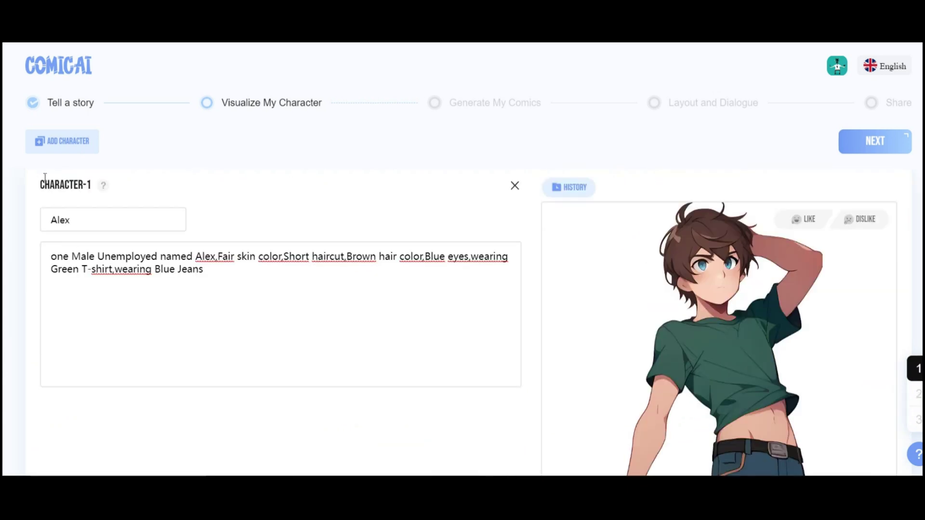
Add a new character named SARA and enter her basic info as a tanned female teacher.
{"action": "left_click", "coordinate": [50, 150]}
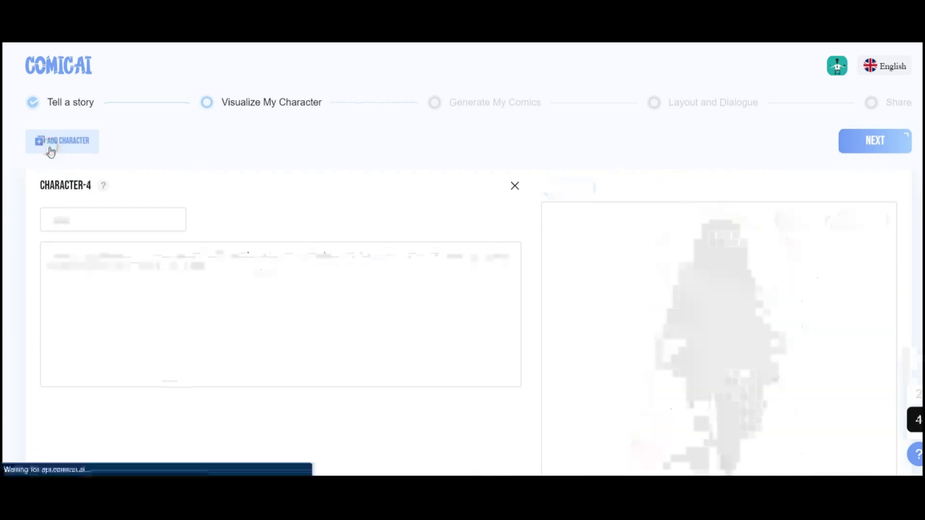
{"action": "left_click_drag", "start_coordinate": [93, 189], "coordinate": [42, 185]}
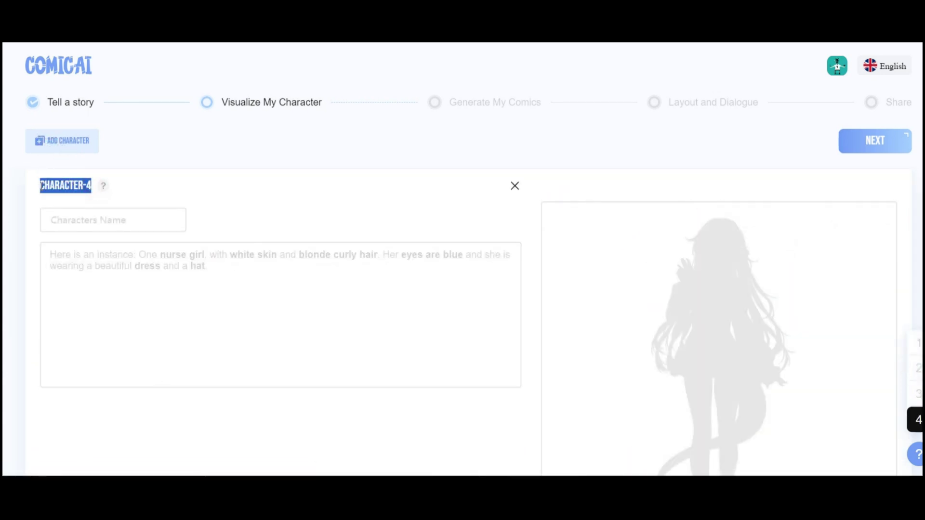
{"action": "left_click", "coordinate": [80, 220]}
{"action": "key", "text": "Return"}
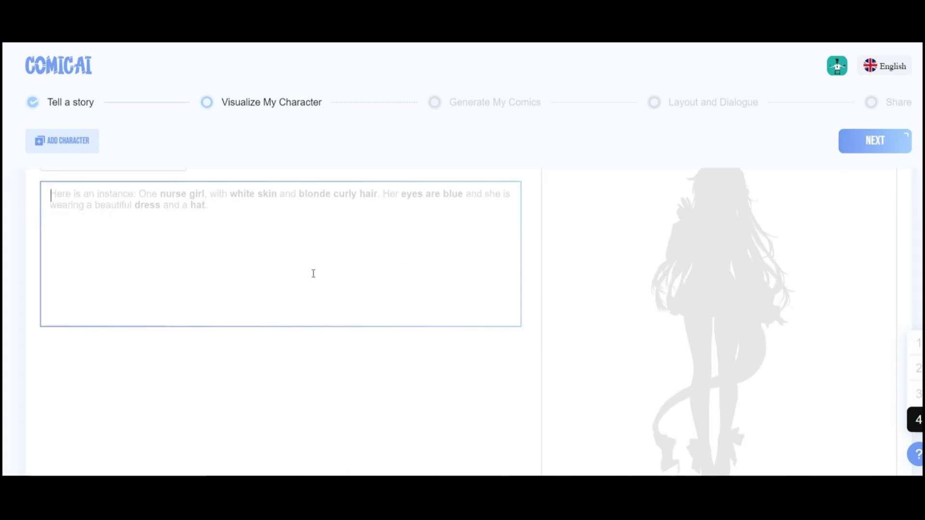
{"action": "left_click", "coordinate": [181, 279]}
{"action": "type", "text": "SARA"}
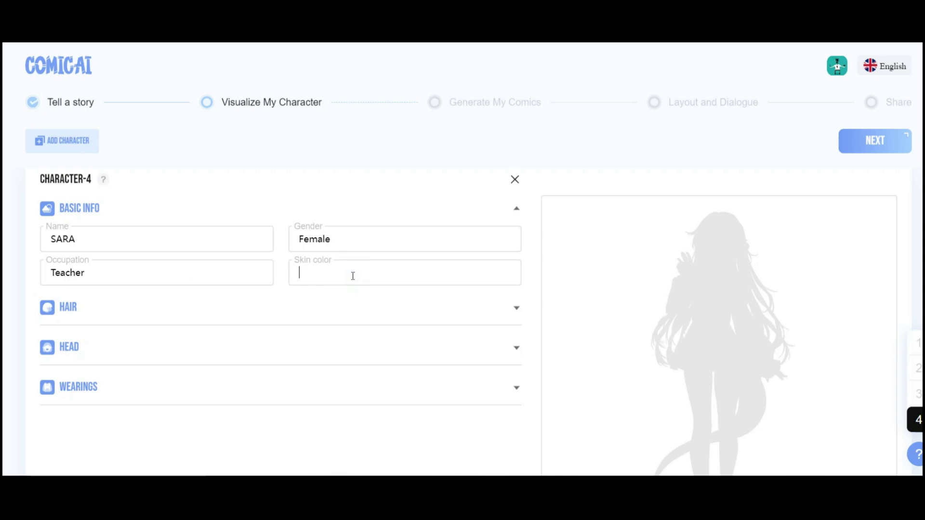
{"action": "type", "text": "tanned"}
Give SARA short blonde hair in the Hair details.
{"action": "left_click", "coordinate": [80, 307]}
{"action": "left_click", "coordinate": [75, 338]}
{"action": "type", "text": "blonde"}
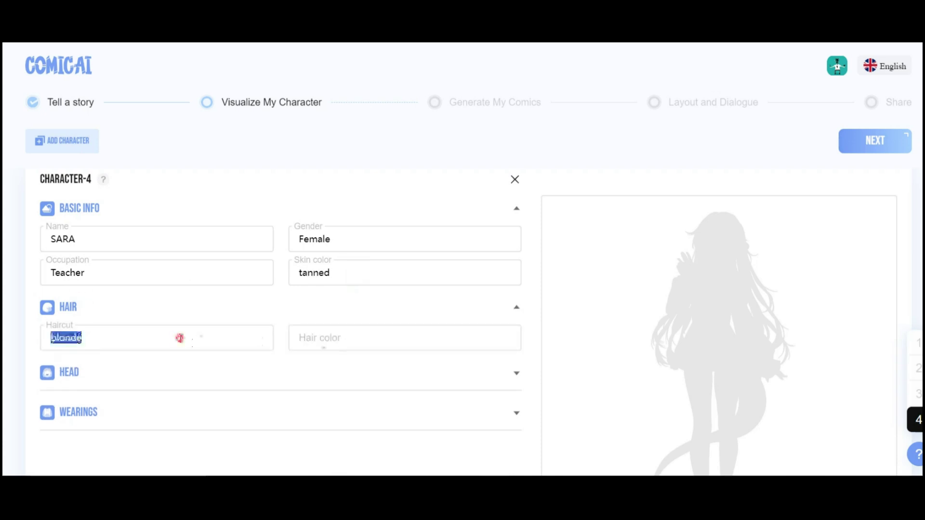
{"action": "left_click_drag", "start_coordinate": [65, 337], "coordinate": [326, 337]}
{"action": "left_click", "coordinate": [184, 337]}
{"action": "type", "text": "short"}
{"action": "left_click", "coordinate": [128, 373]}
{"action": "scroll", "coordinate": [136, 340], "scroll_direction": "down", "scroll_amount": 1}
Add SARA's blue eyes, gray coat and skirt, generate her portrait, and move to panel generation.
{"action": "left_click", "coordinate": [137, 341]}
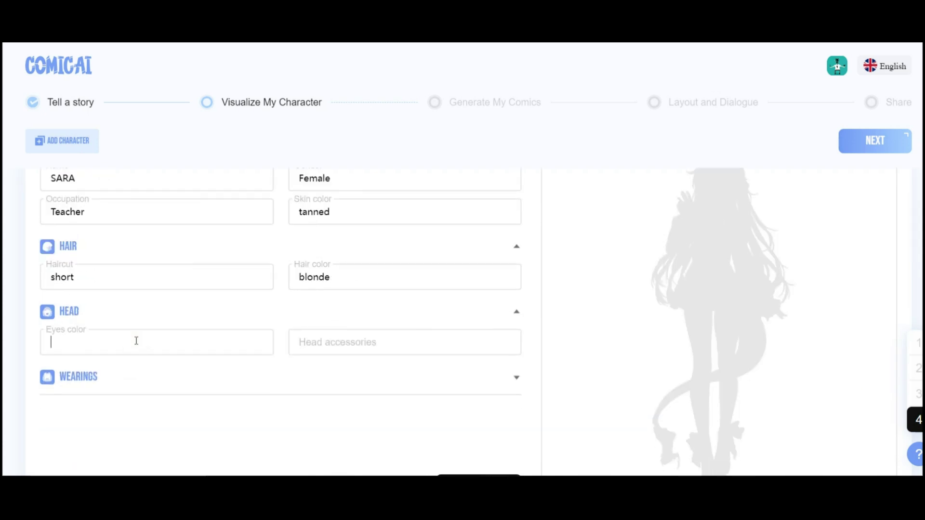
{"action": "left_click", "coordinate": [395, 337]}
{"action": "left_click", "coordinate": [87, 377]}
{"action": "scroll", "coordinate": [87, 376], "scroll_direction": "down", "scroll_amount": 1}
{"action": "left_click", "coordinate": [88, 354]}
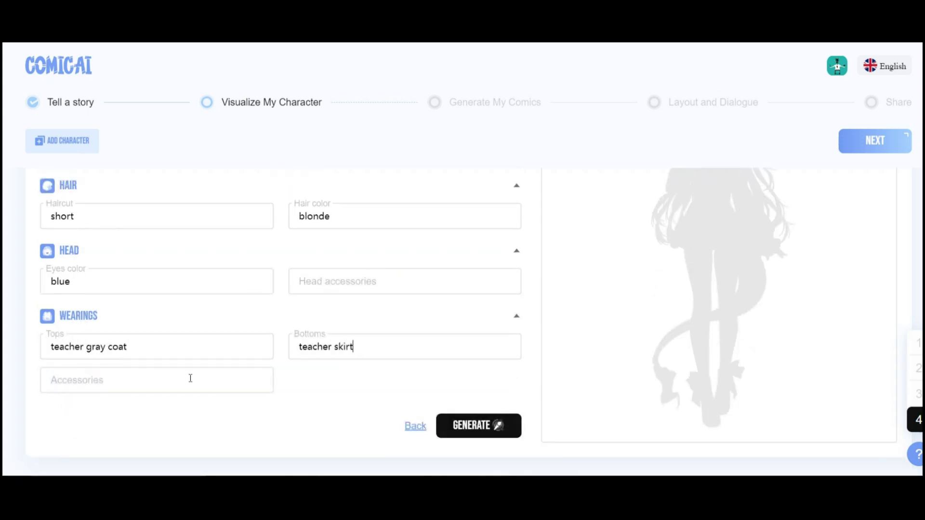
{"action": "left_click", "coordinate": [481, 428]}
{"action": "scroll", "coordinate": [723, 264], "scroll_direction": "down", "scroll_amount": 2}
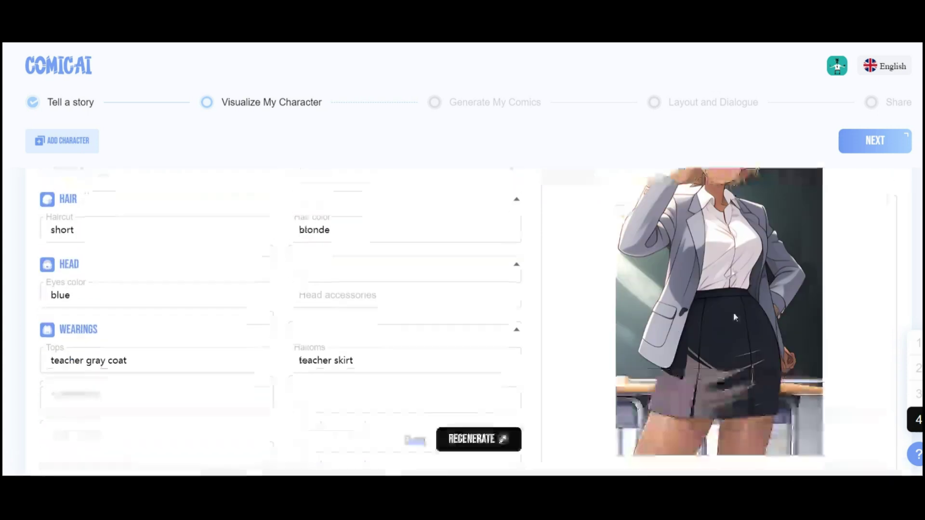
{"action": "scroll", "coordinate": [807, 409], "scroll_direction": "up", "scroll_amount": 3}
{"action": "scroll", "coordinate": [554, 287], "scroll_direction": "up", "scroll_amount": 2}
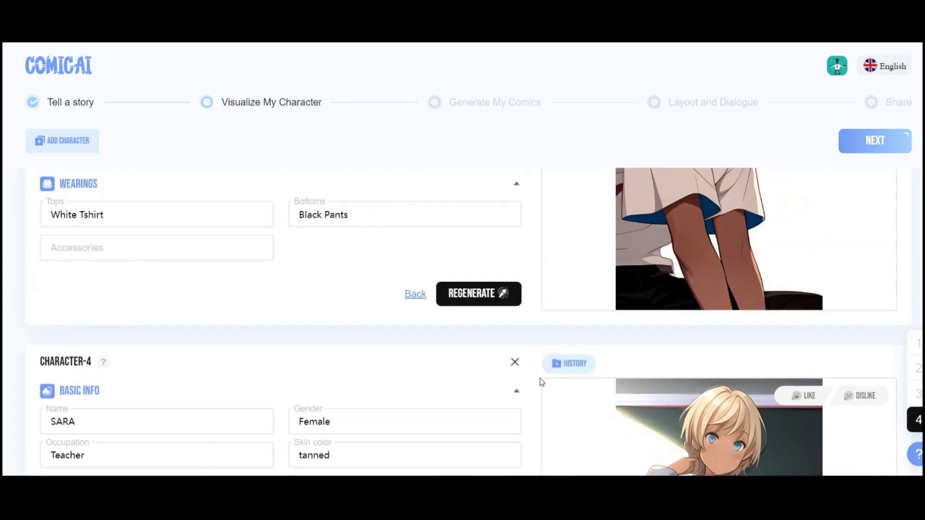
{"action": "scroll", "coordinate": [547, 425], "scroll_direction": "up", "scroll_amount": 5}
{"action": "scroll", "coordinate": [562, 419], "scroll_direction": "up", "scroll_amount": 5}
{"action": "scroll", "coordinate": [562, 420], "scroll_direction": "up", "scroll_amount": 10}
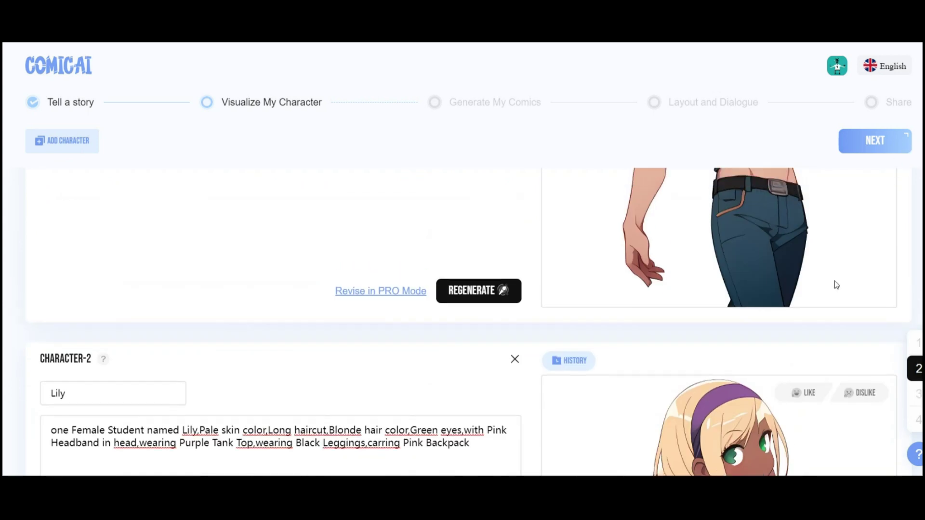
{"action": "scroll", "coordinate": [836, 284], "scroll_direction": "up", "scroll_amount": 10}
{"action": "left_click", "coordinate": [876, 149]}
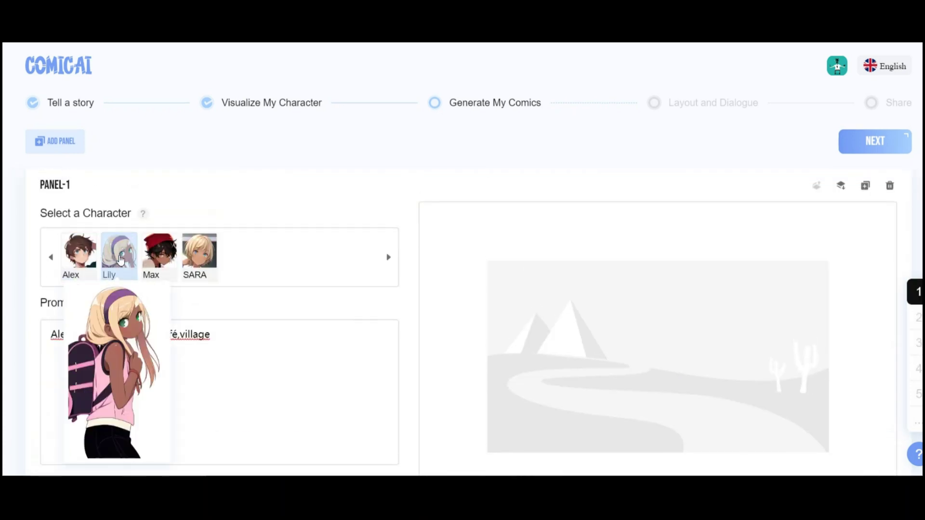
{"action": "scroll", "coordinate": [125, 351], "scroll_direction": "down", "scroll_amount": 2}
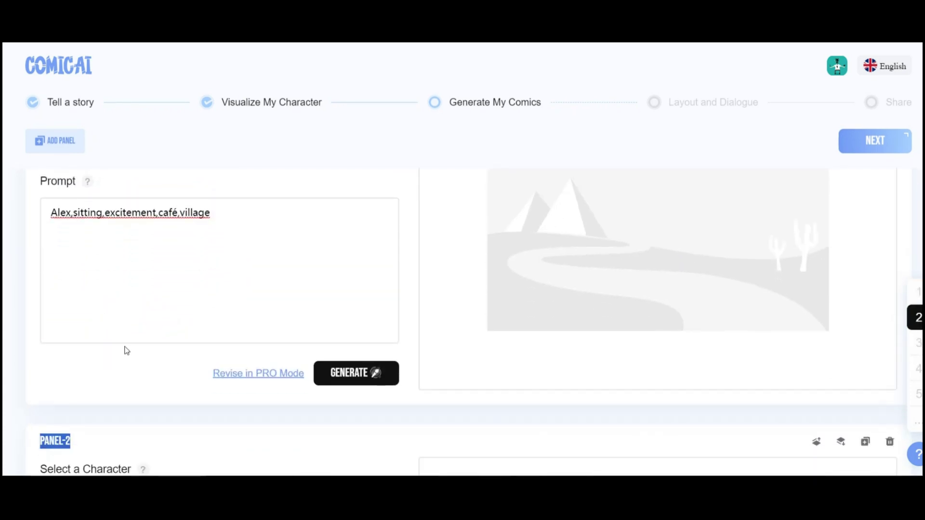
{"action": "scroll", "coordinate": [125, 351], "scroll_direction": "up", "scroll_amount": 1}
Review Panel-1's prompt, switching to PRO Mode's detail fields and back.
{"action": "left_click_drag", "start_coordinate": [51, 274], "coordinate": [211, 275]}
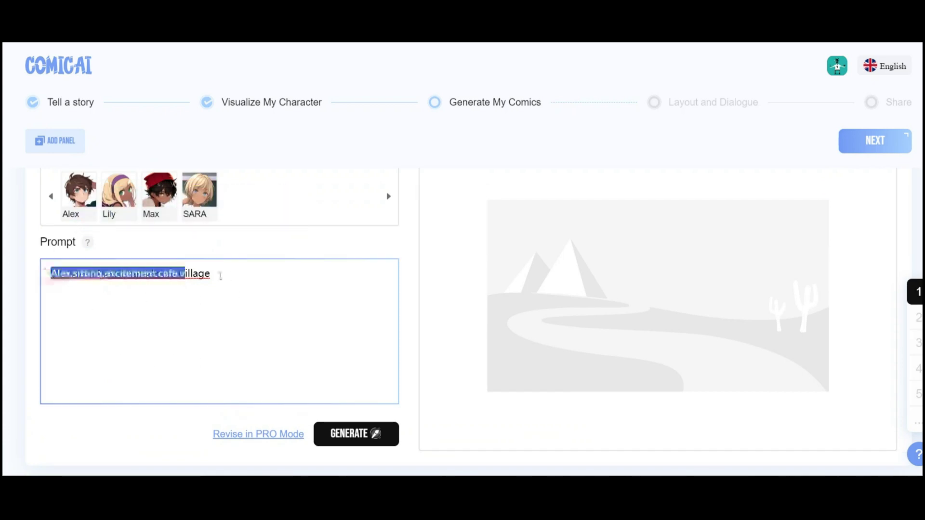
{"action": "left_click", "coordinate": [211, 275]}
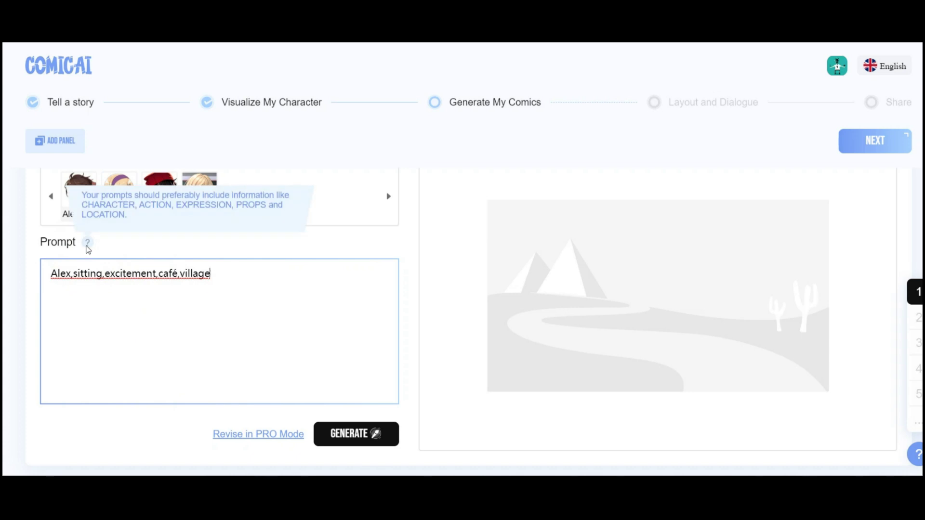
{"action": "scroll", "coordinate": [217, 325], "scroll_direction": "down", "scroll_amount": 1}
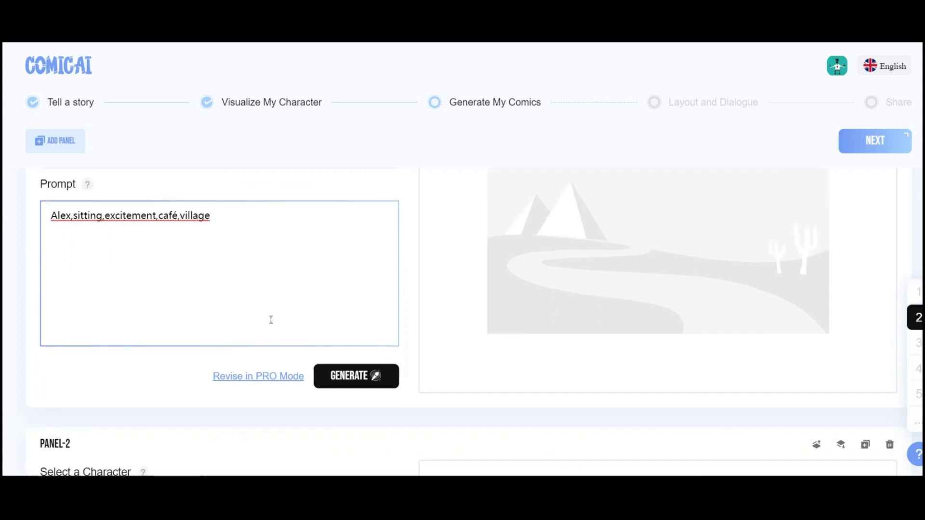
{"action": "left_click", "coordinate": [260, 374]}
{"action": "scroll", "coordinate": [143, 356], "scroll_direction": "up", "scroll_amount": 2}
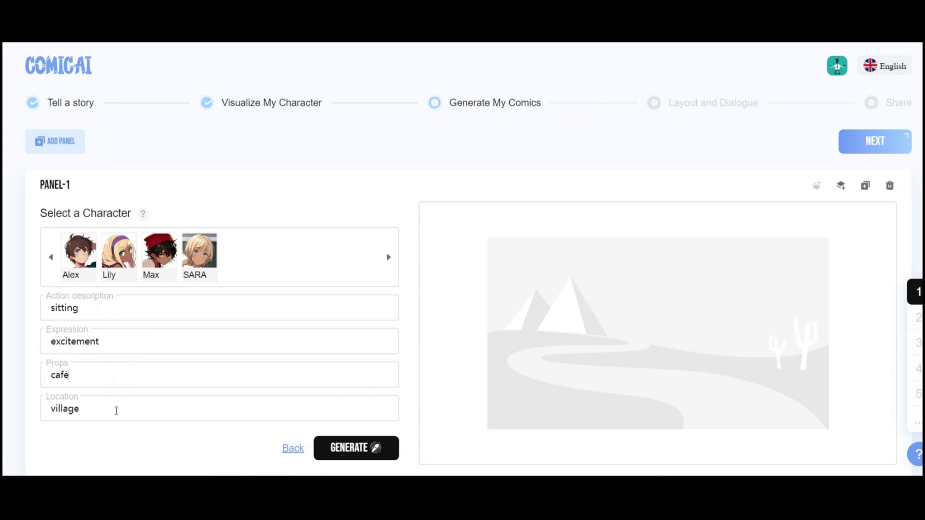
{"action": "left_click", "coordinate": [288, 446]}
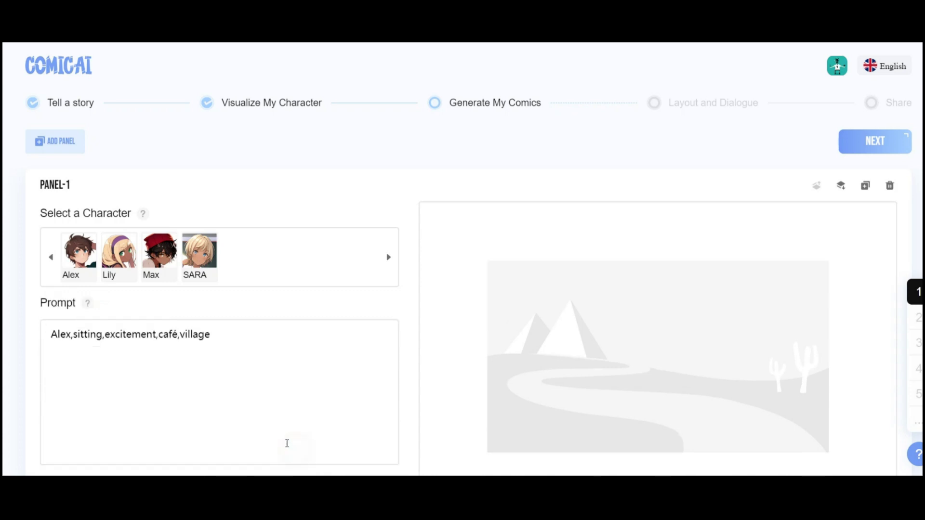
Assign Alex to Panel-1 and generate his village café image.
{"action": "left_click", "coordinate": [236, 364]}
{"action": "left_click", "coordinate": [78, 254]}
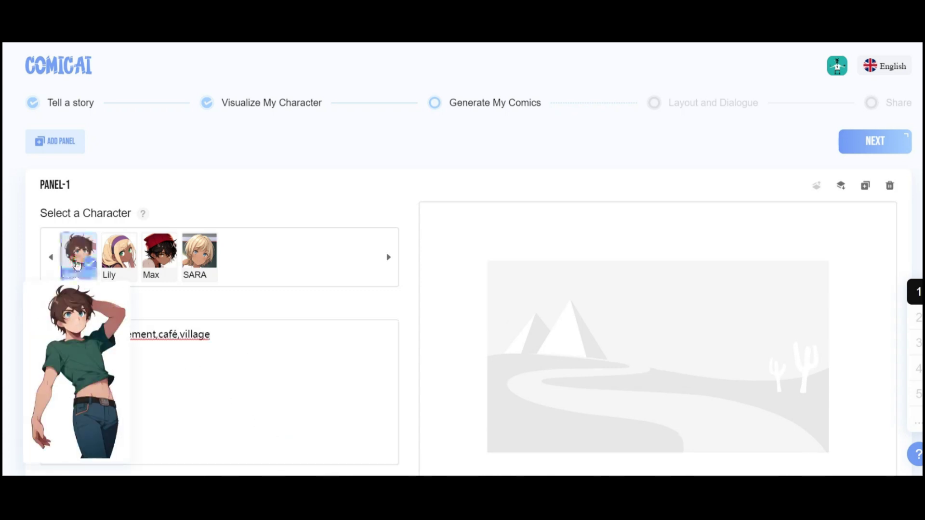
{"action": "scroll", "coordinate": [297, 375], "scroll_direction": "down", "scroll_amount": 1}
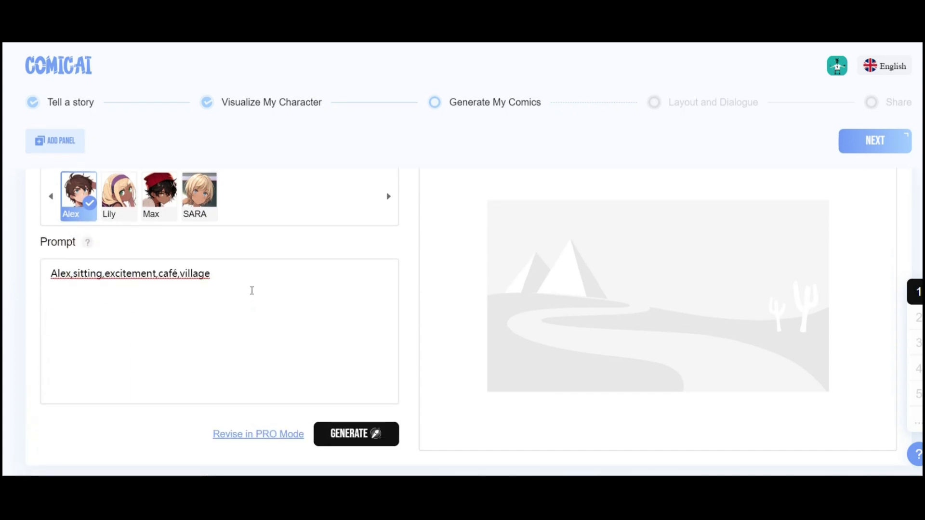
{"action": "left_click", "coordinate": [376, 442]}
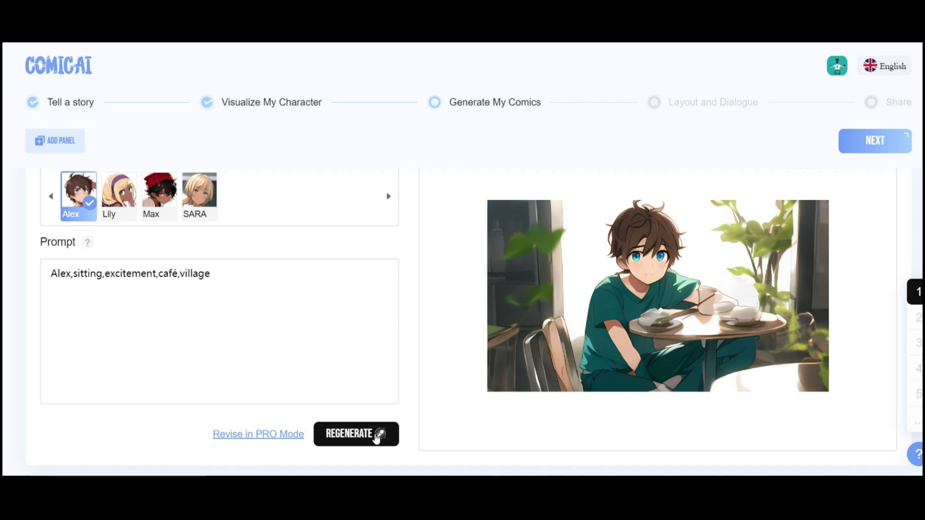
Regenerate Panel-1's café image of Alex twice.
{"action": "left_click", "coordinate": [377, 439]}
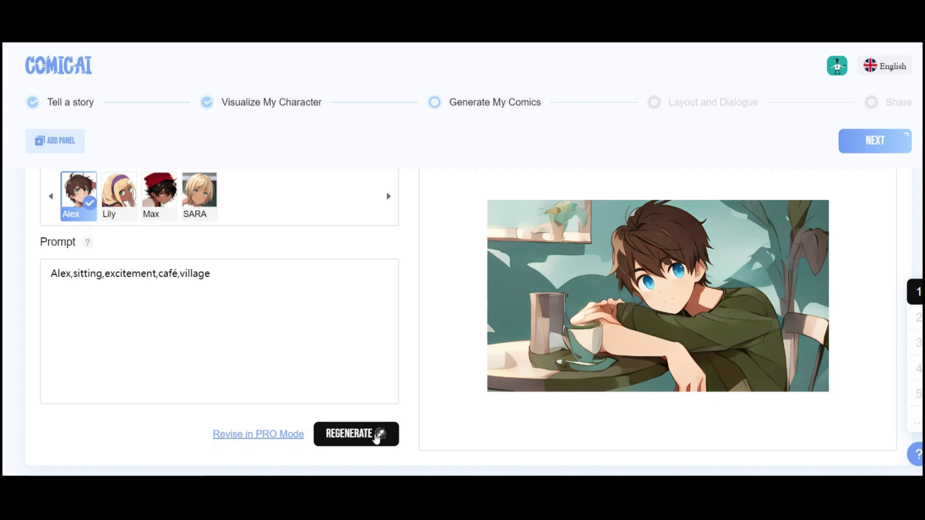
{"action": "left_click", "coordinate": [377, 439]}
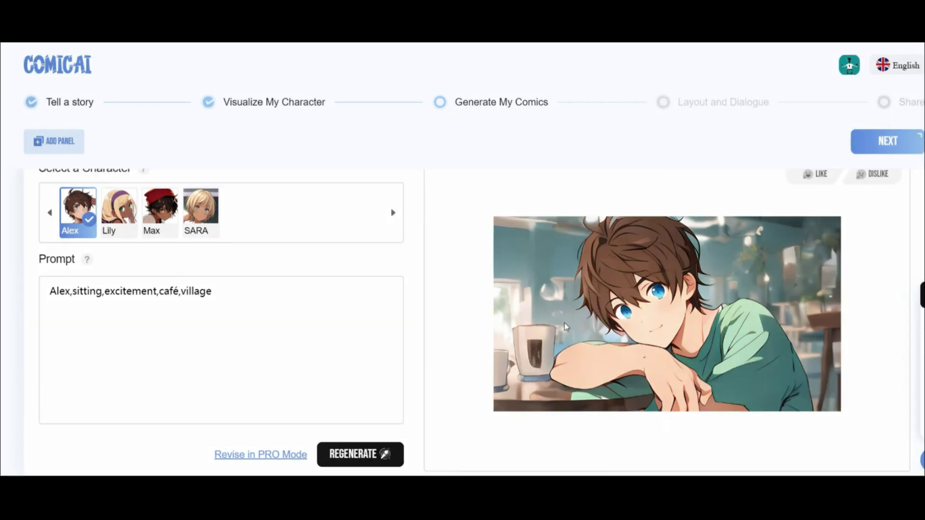
{"action": "scroll", "coordinate": [470, 328], "scroll_direction": "down", "scroll_amount": 5}
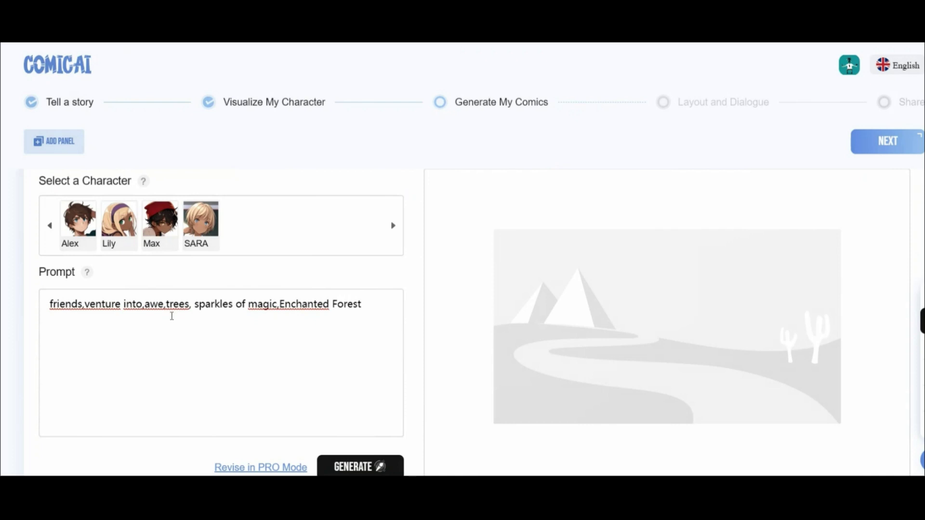
{"action": "scroll", "coordinate": [33, 268], "scroll_direction": "up", "scroll_amount": 1}
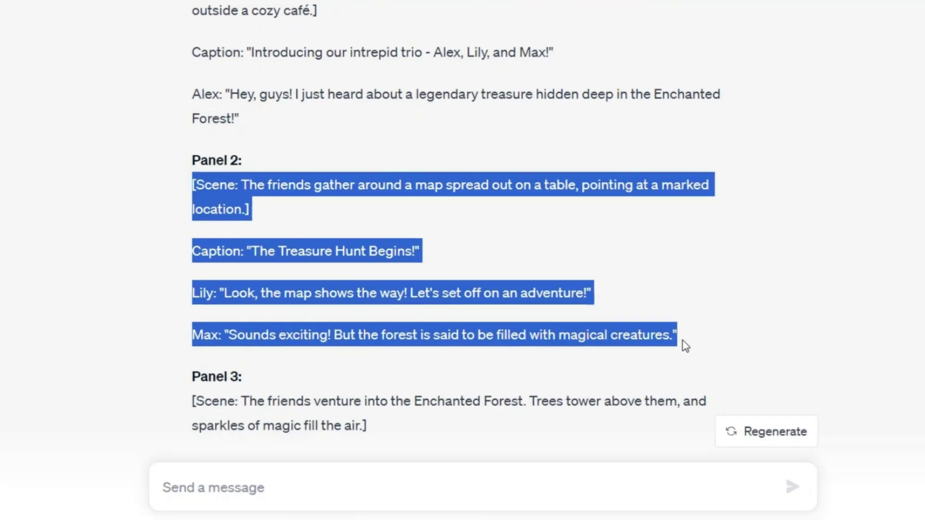
Select Max's and Lily's Panel 2 dialogue lines in the ChatGPT script.
{"action": "mouse_move", "coordinate": [750, 344]}
{"action": "left_mouse_down"}
{"action": "mouse_move", "coordinate": [585, 326]}
{"action": "mouse_move", "coordinate": [182, 309]}
{"action": "left_mouse_up"}
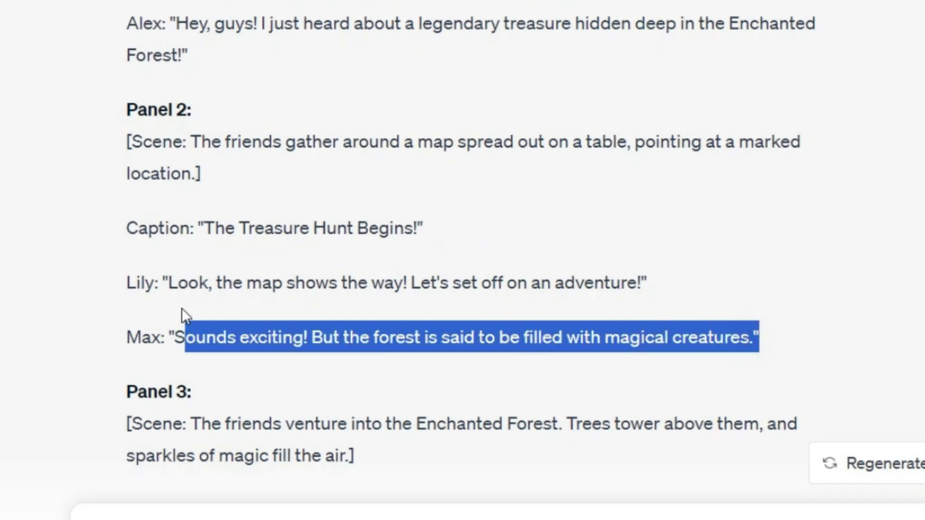
{"action": "left_click_drag", "start_coordinate": [668, 284], "coordinate": [139, 297]}
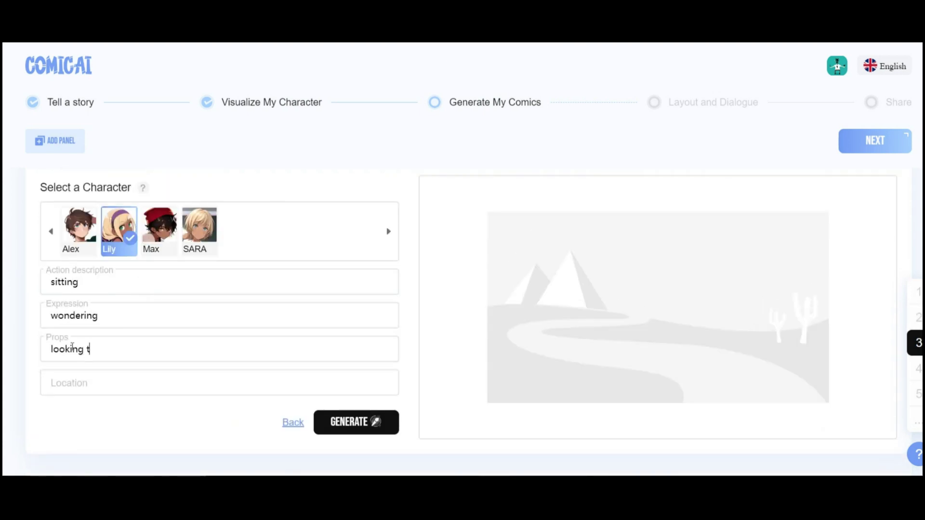
Generate Lily's Panel-2 image, add Panel-3, and begin writing its Max prompt.
{"action": "left_click", "coordinate": [356, 422]}
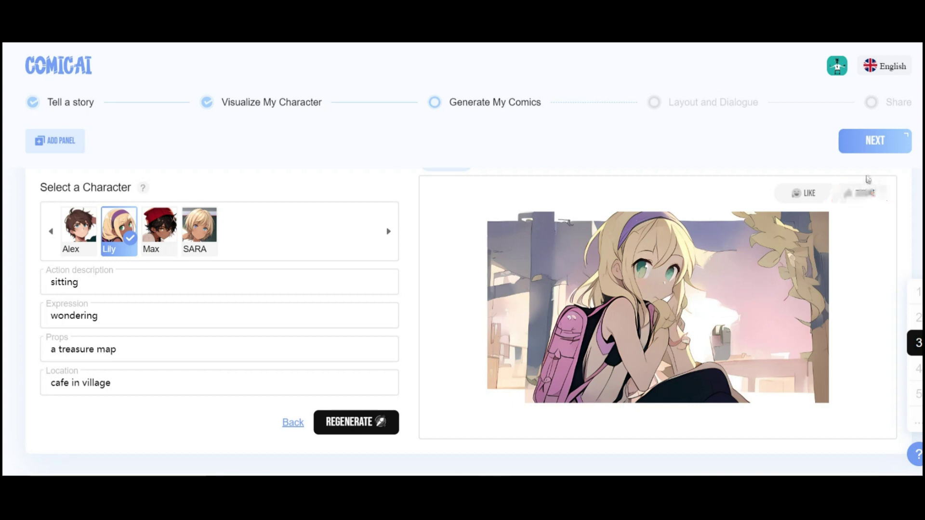
{"action": "scroll", "coordinate": [763, 183], "scroll_direction": "up", "scroll_amount": 1}
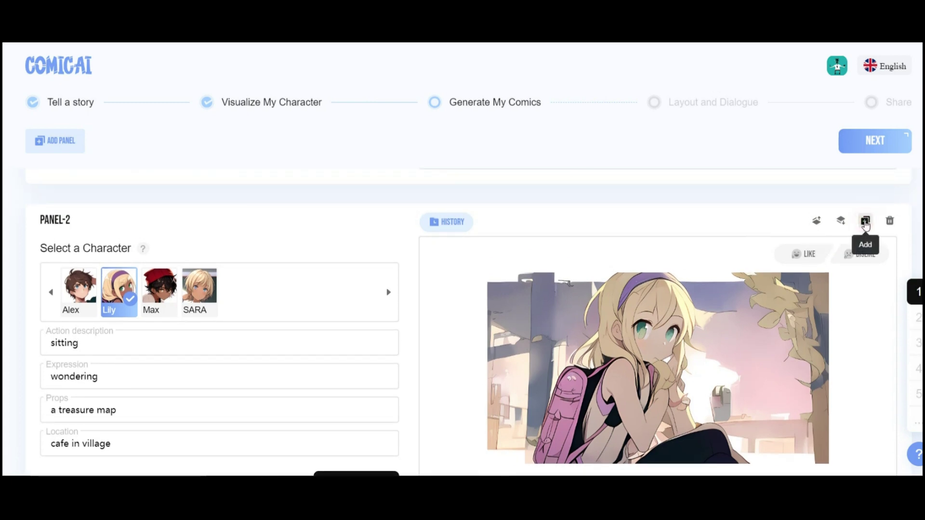
{"action": "left_click", "coordinate": [865, 221]}
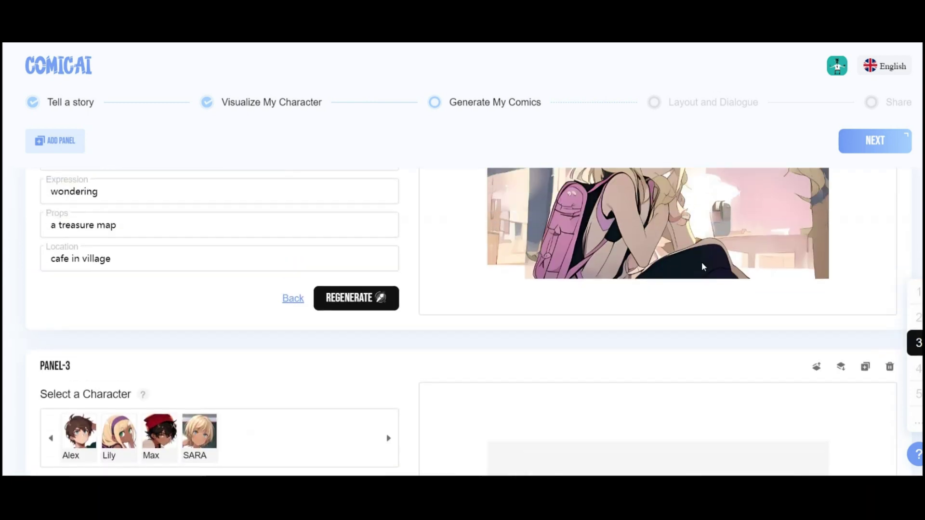
{"action": "scroll", "coordinate": [639, 309], "scroll_direction": "down", "scroll_amount": 1}
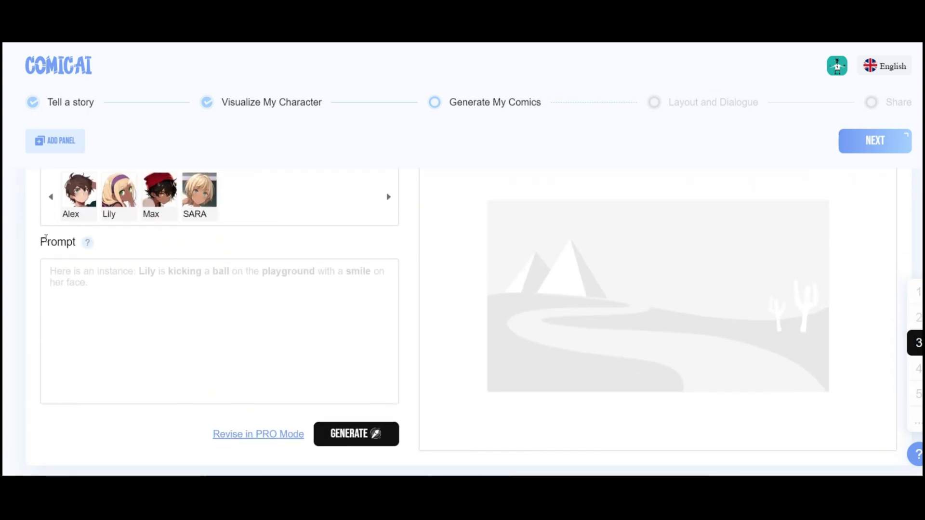
{"action": "mouse_move", "coordinate": [158, 432]}
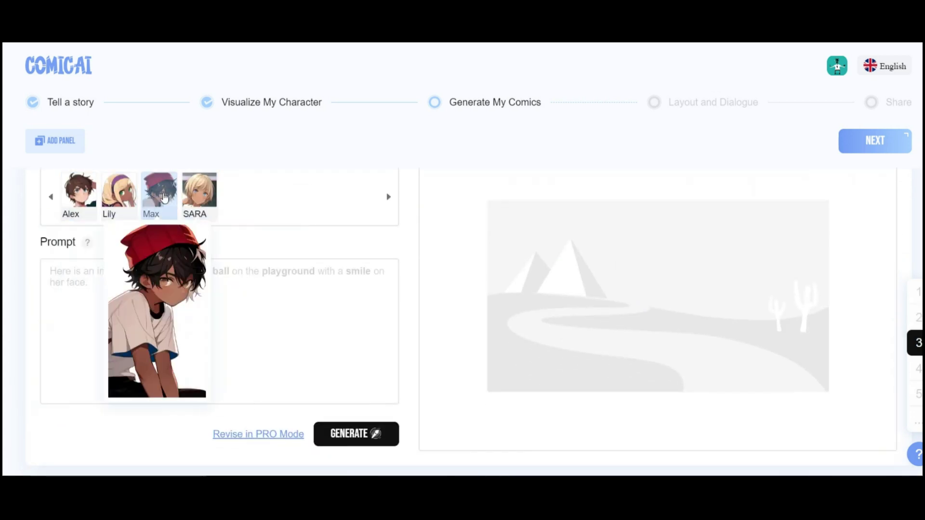
{"action": "left_click", "coordinate": [93, 287]}
{"action": "type", "text": "Max"}
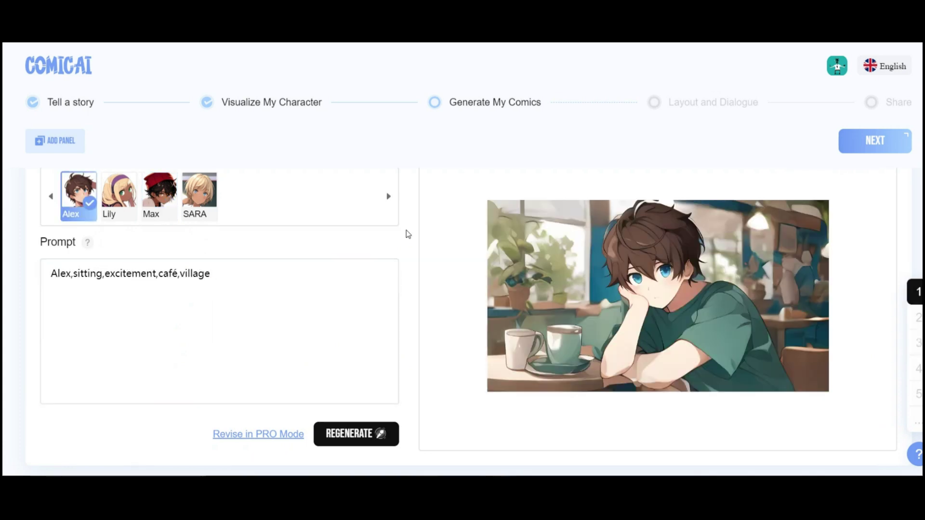
{"action": "scroll", "coordinate": [406, 235], "scroll_direction": "down", "scroll_amount": 5}
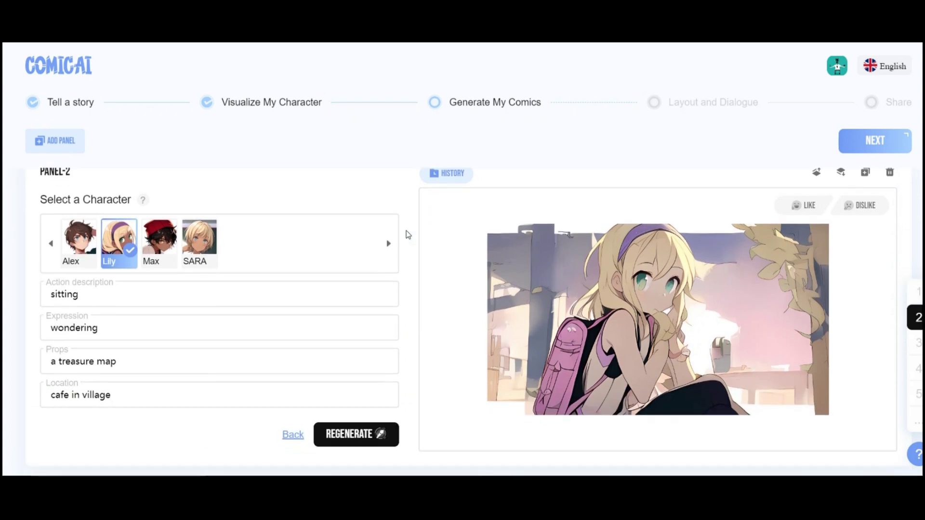
{"action": "scroll", "coordinate": [406, 235], "scroll_direction": "down", "scroll_amount": 2}
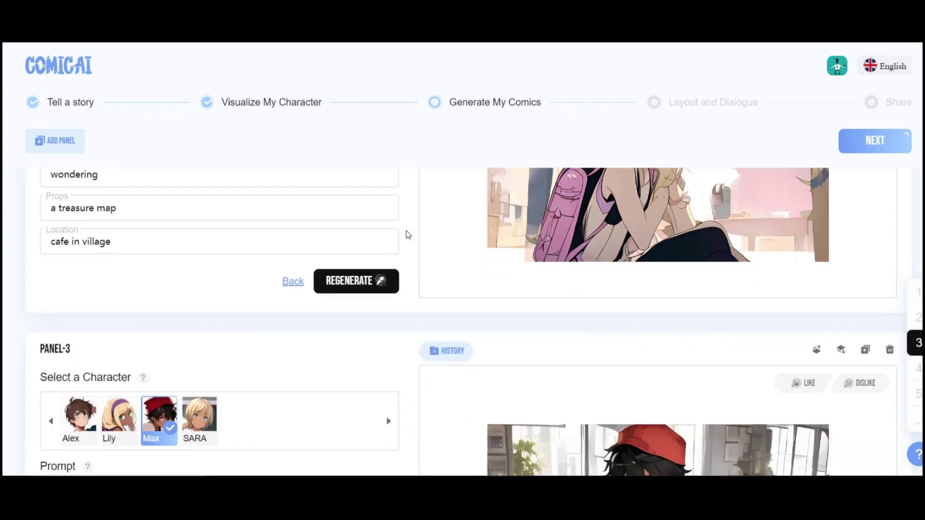
{"action": "scroll", "coordinate": [406, 235], "scroll_direction": "down", "scroll_amount": 2}
{"action": "scroll", "coordinate": [406, 235], "scroll_direction": "down", "scroll_amount": 2}
{"action": "scroll", "coordinate": [406, 235], "scroll_direction": "down", "scroll_amount": 1}
{"action": "scroll", "coordinate": [406, 236], "scroll_direction": "down", "scroll_amount": 3}
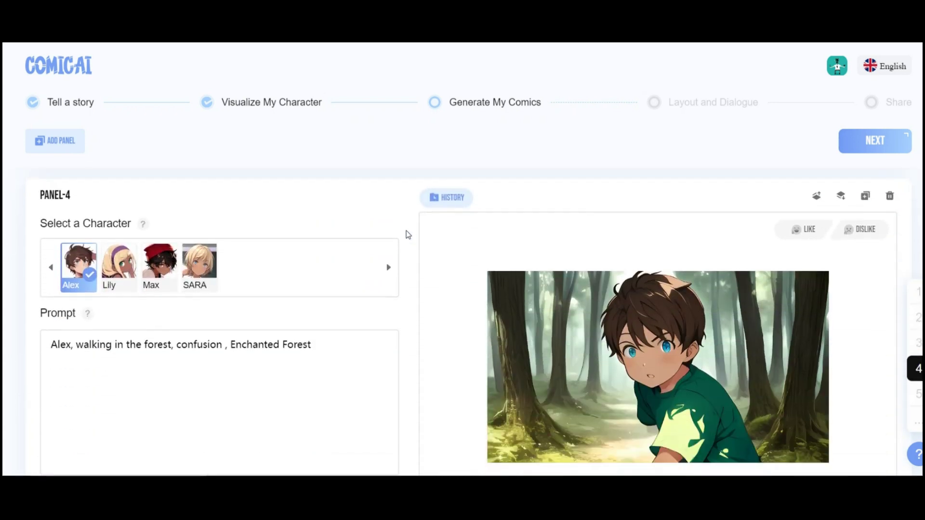
{"action": "scroll", "coordinate": [406, 235], "scroll_direction": "down", "scroll_amount": 1}
{"action": "scroll", "coordinate": [407, 235], "scroll_direction": "down", "scroll_amount": 1}
{"action": "scroll", "coordinate": [406, 235], "scroll_direction": "down", "scroll_amount": 2}
{"action": "scroll", "coordinate": [407, 235], "scroll_direction": "down", "scroll_amount": 1}
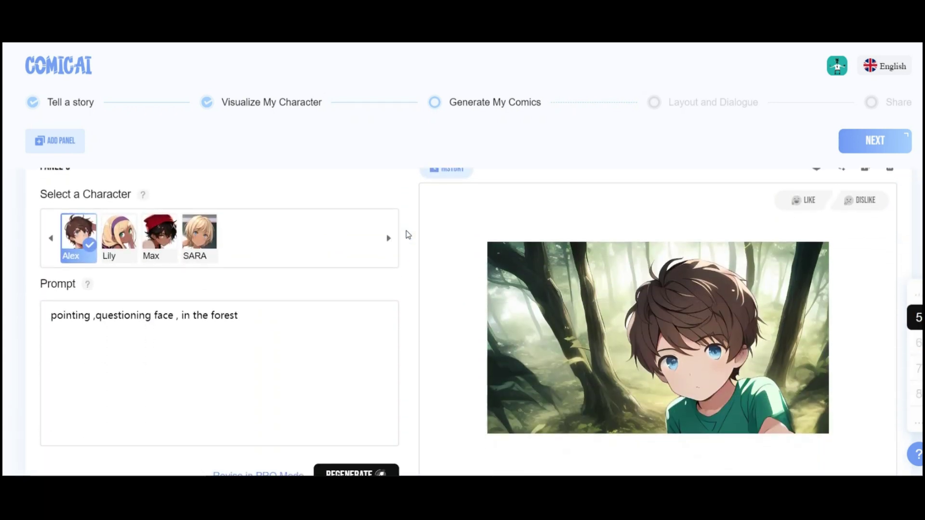
{"action": "scroll", "coordinate": [406, 235], "scroll_direction": "down", "scroll_amount": 1}
{"action": "scroll", "coordinate": [406, 235], "scroll_direction": "down", "scroll_amount": 1}
{"action": "scroll", "coordinate": [406, 234], "scroll_direction": "down", "scroll_amount": 2}
{"action": "scroll", "coordinate": [409, 239], "scroll_direction": "down", "scroll_amount": 1}
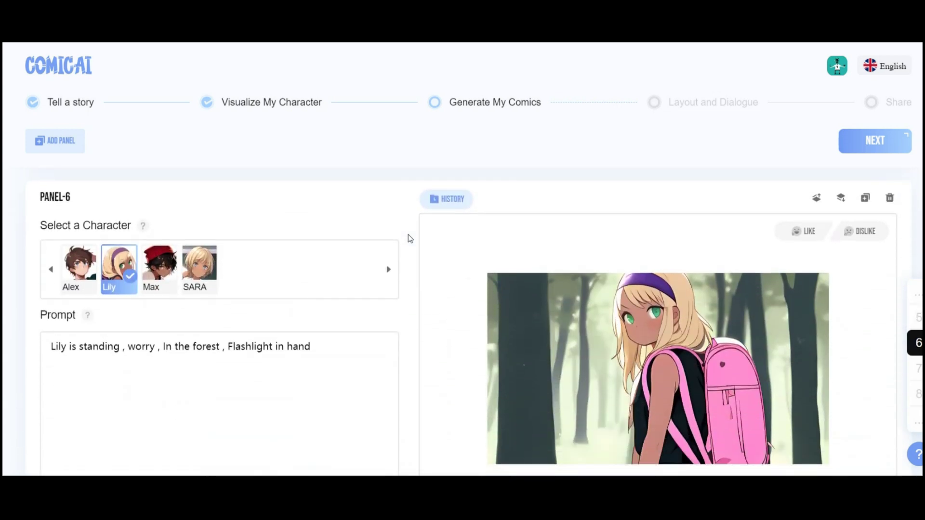
{"action": "scroll", "coordinate": [408, 238], "scroll_direction": "down", "scroll_amount": 1}
{"action": "scroll", "coordinate": [408, 239], "scroll_direction": "up", "scroll_amount": 1}
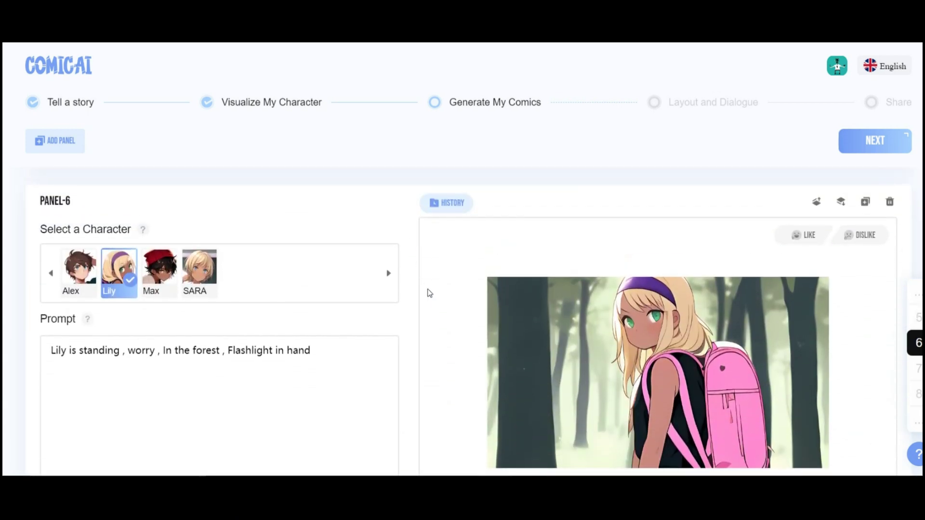
Check panel 6 and 8 histories and give panel 8 the earlier Lily looking-back image.
{"action": "left_click", "coordinate": [451, 211]}
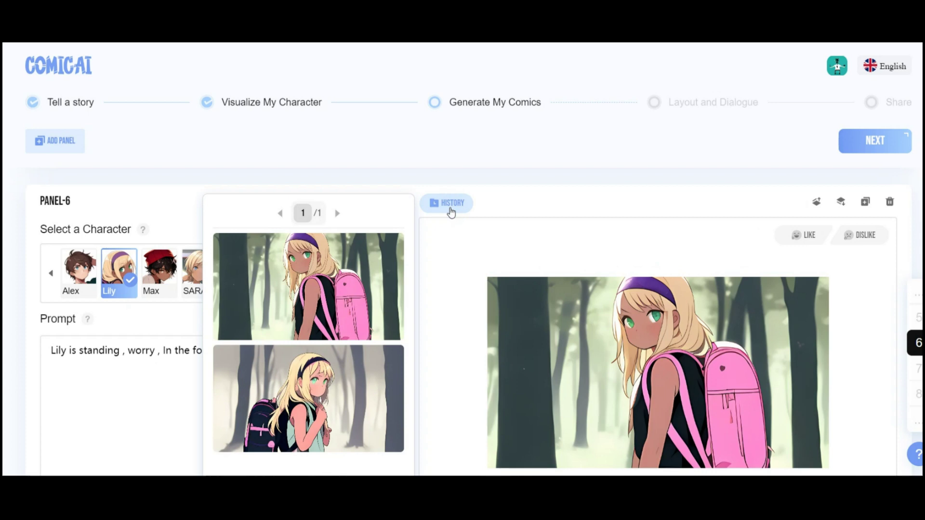
{"action": "scroll", "coordinate": [434, 237], "scroll_direction": "down", "scroll_amount": 2}
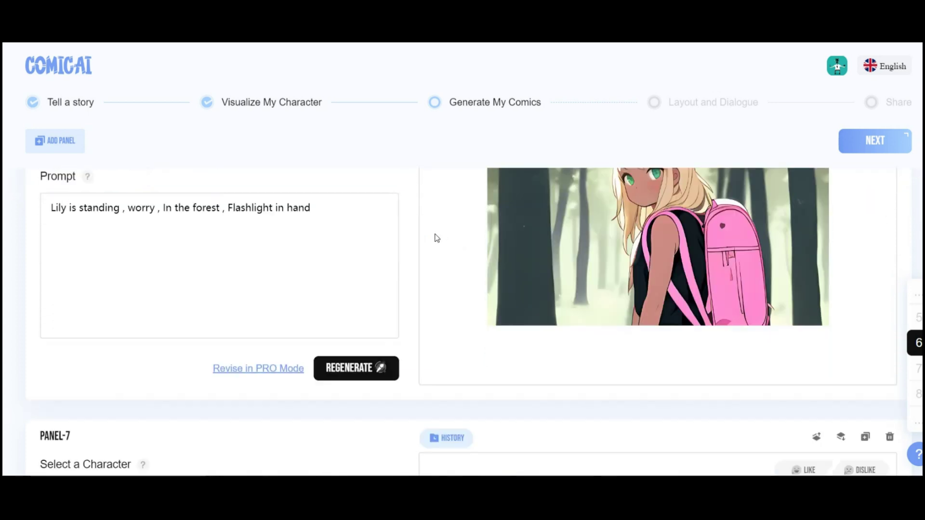
{"action": "scroll", "coordinate": [428, 253], "scroll_direction": "down", "scroll_amount": 4}
{"action": "scroll", "coordinate": [439, 266], "scroll_direction": "down", "scroll_amount": 2}
{"action": "scroll", "coordinate": [437, 268], "scroll_direction": "down", "scroll_amount": 3}
{"action": "scroll", "coordinate": [427, 272], "scroll_direction": "down", "scroll_amount": 1}
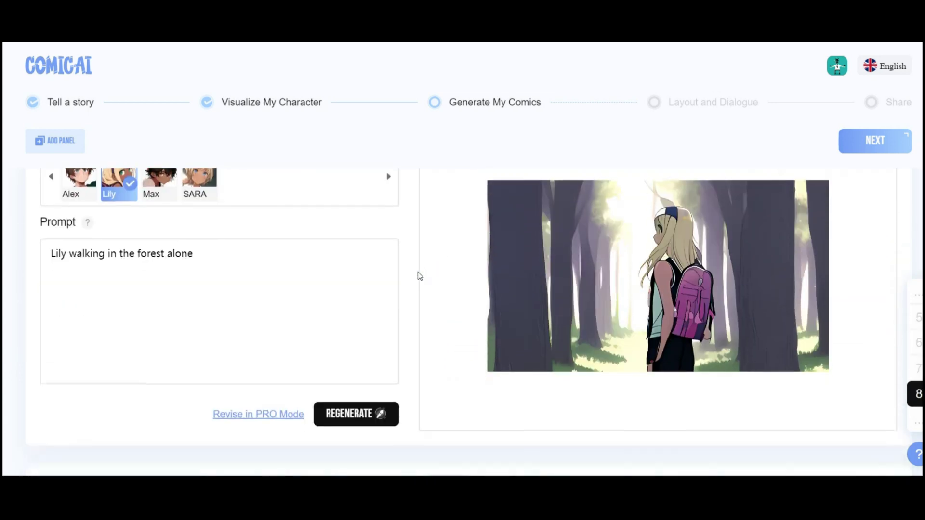
{"action": "scroll", "coordinate": [434, 289], "scroll_direction": "down", "scroll_amount": 3}
{"action": "left_click", "coordinate": [449, 291]}
{"action": "scroll", "coordinate": [398, 313], "scroll_direction": "down", "scroll_amount": 2}
{"action": "mouse_move", "coordinate": [309, 362]}
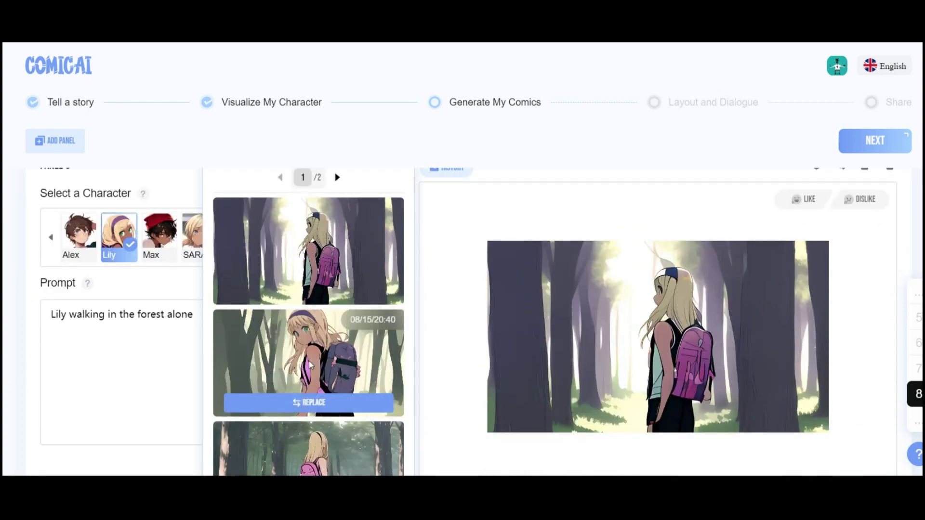
{"action": "left_click", "coordinate": [309, 405]}
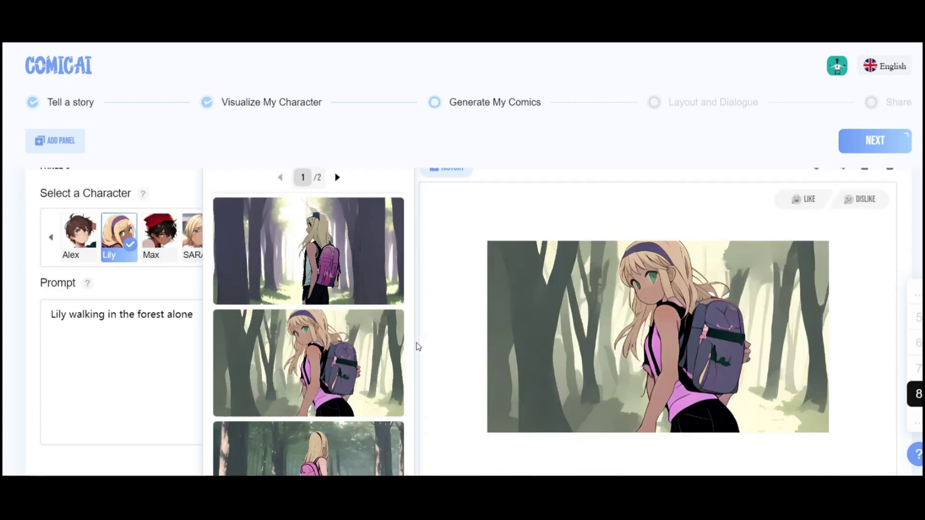
{"action": "scroll", "coordinate": [376, 344], "scroll_direction": "down", "scroll_amount": 3}
{"action": "scroll", "coordinate": [348, 350], "scroll_direction": "up", "scroll_amount": 3}
{"action": "left_click", "coordinate": [337, 237]}
{"action": "scroll", "coordinate": [339, 235], "scroll_direction": "down", "scroll_amount": 3}
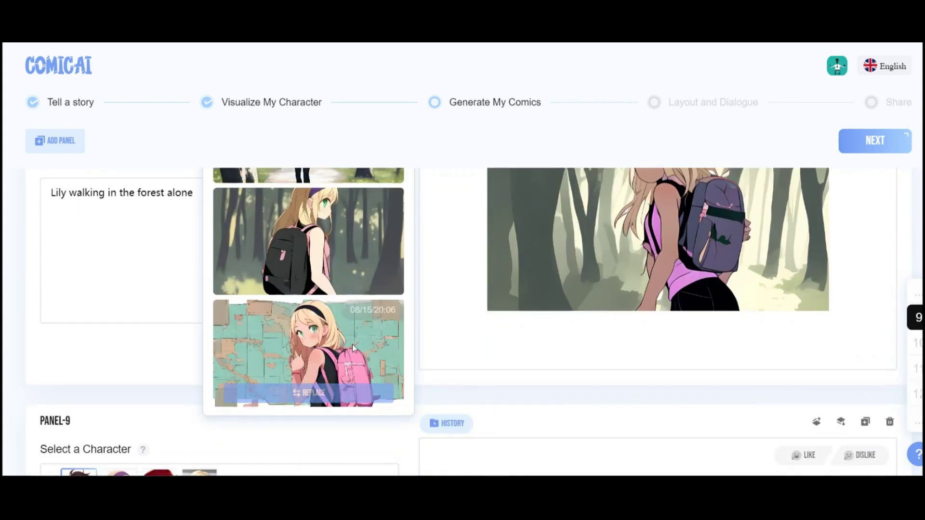
{"action": "scroll", "coordinate": [426, 282], "scroll_direction": "up", "scroll_amount": 3}
{"action": "scroll", "coordinate": [426, 282], "scroll_direction": "down", "scroll_amount": 2}
{"action": "scroll", "coordinate": [426, 284], "scroll_direction": "down", "scroll_amount": 5}
{"action": "scroll", "coordinate": [425, 289], "scroll_direction": "down", "scroll_amount": 3}
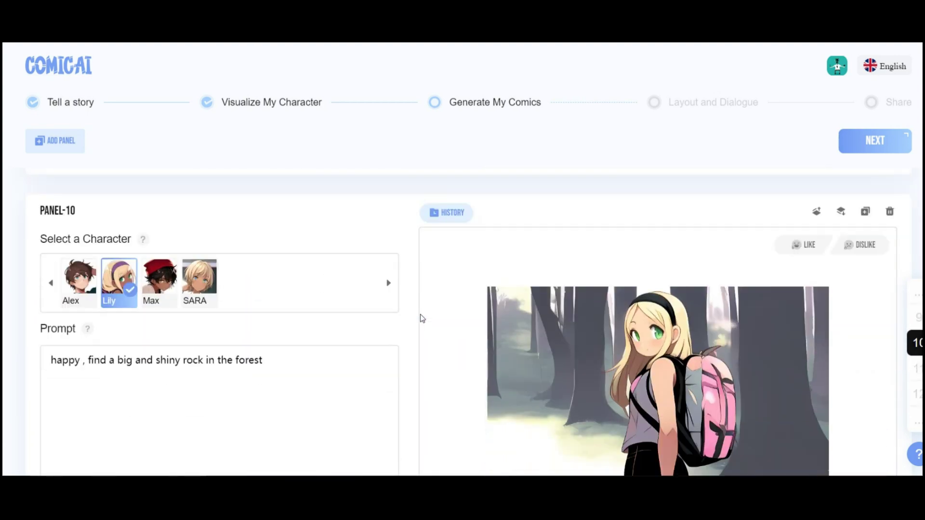
{"action": "scroll", "coordinate": [420, 315], "scroll_direction": "down", "scroll_amount": 5}
{"action": "scroll", "coordinate": [423, 319], "scroll_direction": "down", "scroll_amount": 5}
{"action": "scroll", "coordinate": [418, 316], "scroll_direction": "down", "scroll_amount": 8}
{"action": "scroll", "coordinate": [416, 318], "scroll_direction": "down", "scroll_amount": 5}
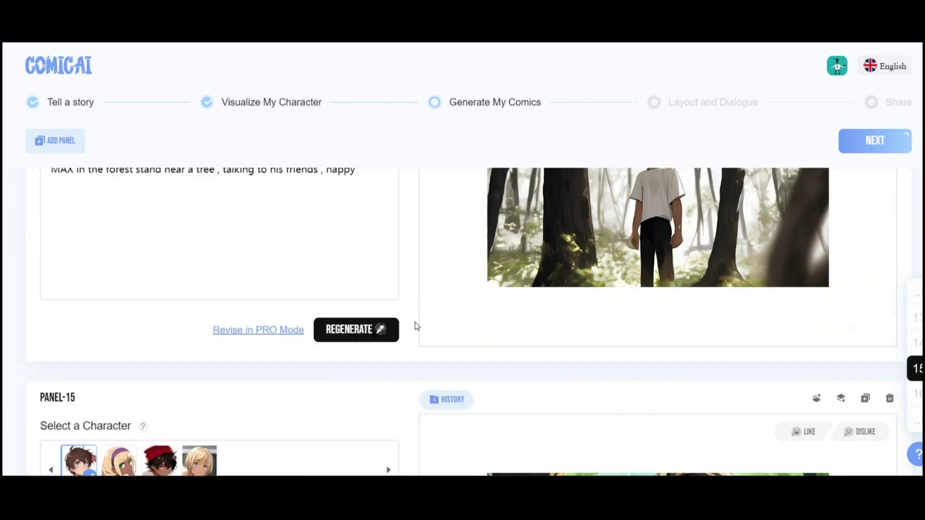
{"action": "scroll", "coordinate": [416, 322], "scroll_direction": "down", "scroll_amount": 3}
{"action": "scroll", "coordinate": [409, 320], "scroll_direction": "up", "scroll_amount": 3}
{"action": "scroll", "coordinate": [411, 316], "scroll_direction": "up", "scroll_amount": 10}
{"action": "scroll", "coordinate": [413, 314], "scroll_direction": "up", "scroll_amount": 6}
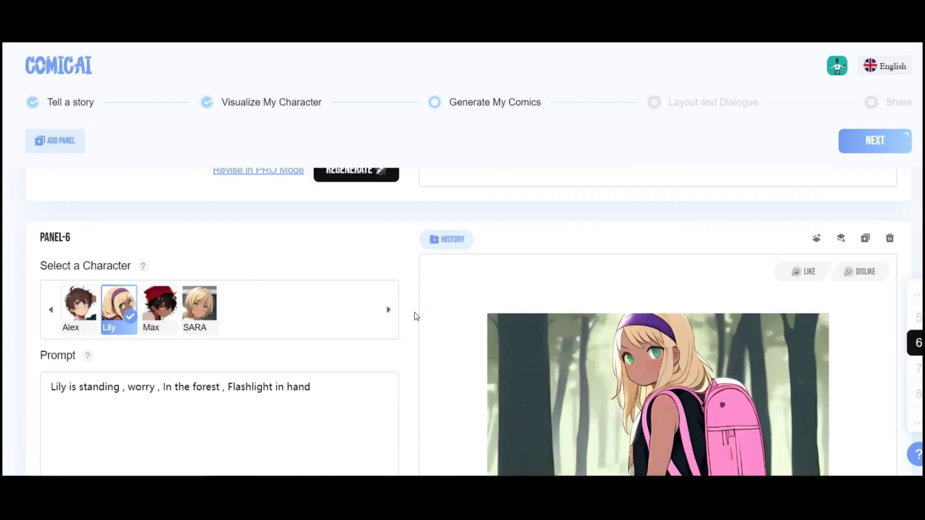
{"action": "scroll", "coordinate": [414, 312], "scroll_direction": "up", "scroll_amount": 6}
{"action": "scroll", "coordinate": [415, 316], "scroll_direction": "up", "scroll_amount": 5}
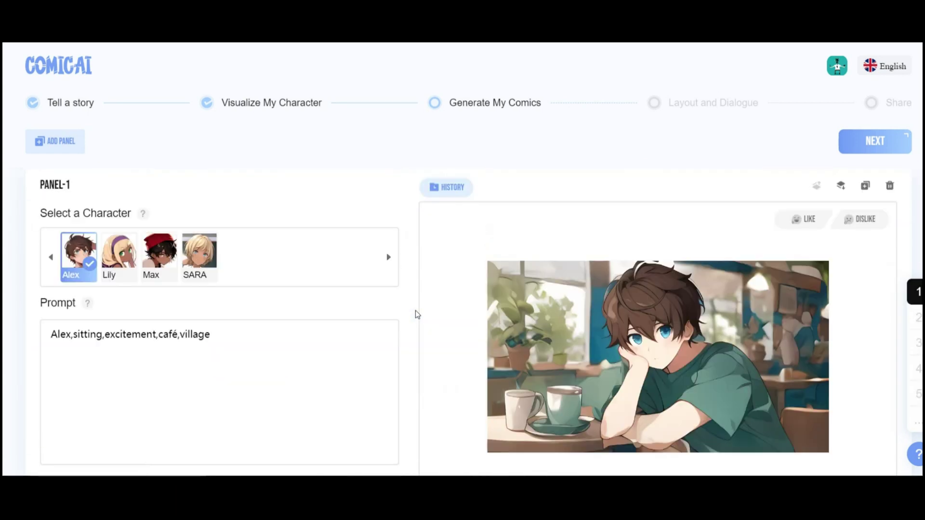
{"action": "left_click", "coordinate": [876, 142]}
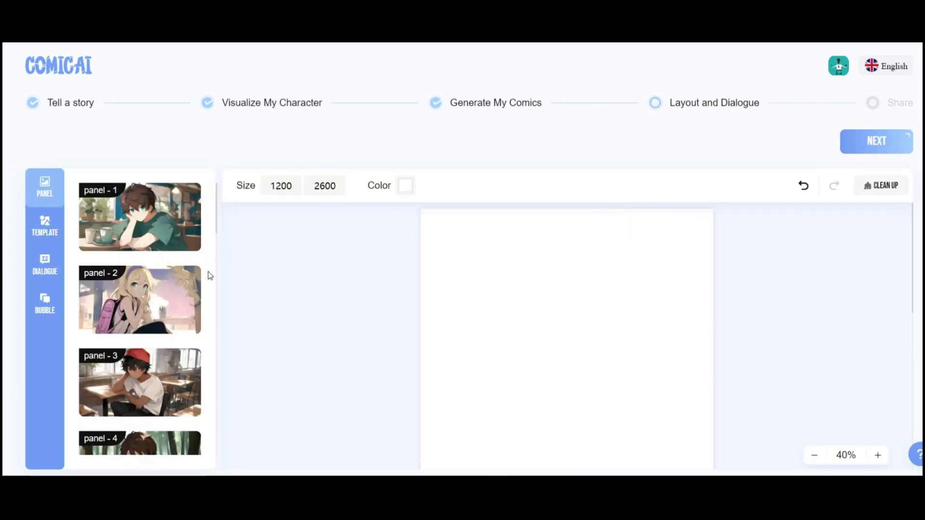
Try green, orange and yellow page backgrounds, then settle on white.
{"action": "left_click", "coordinate": [406, 187]}
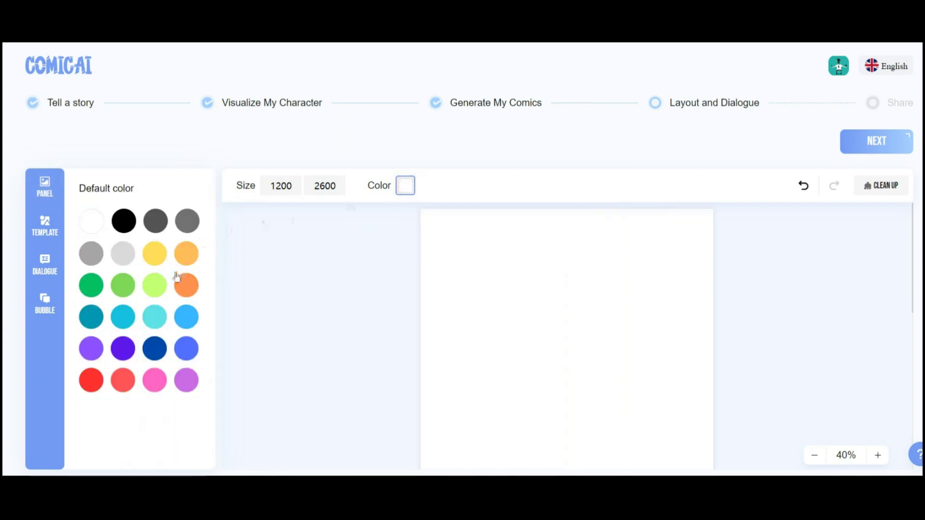
{"action": "left_click", "coordinate": [91, 290]}
{"action": "left_click", "coordinate": [186, 254]}
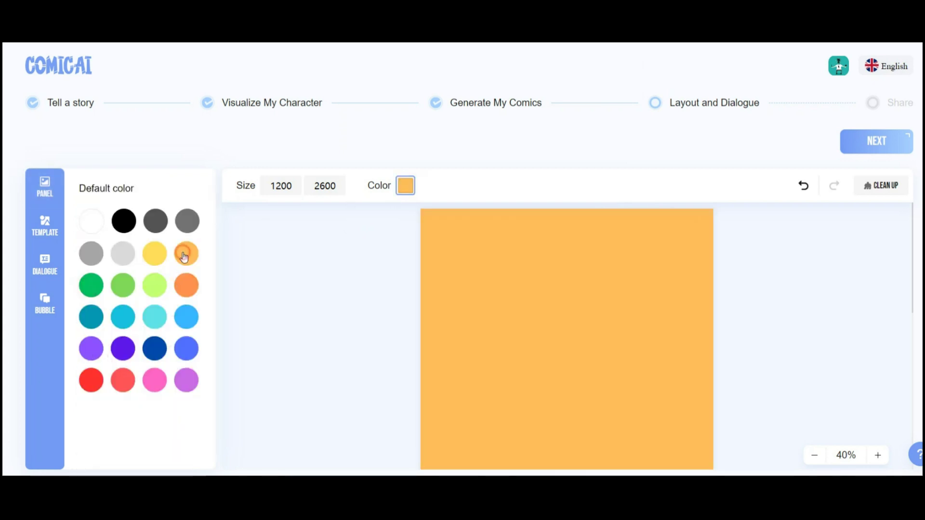
{"action": "left_click", "coordinate": [155, 257]}
{"action": "left_click", "coordinate": [187, 255]}
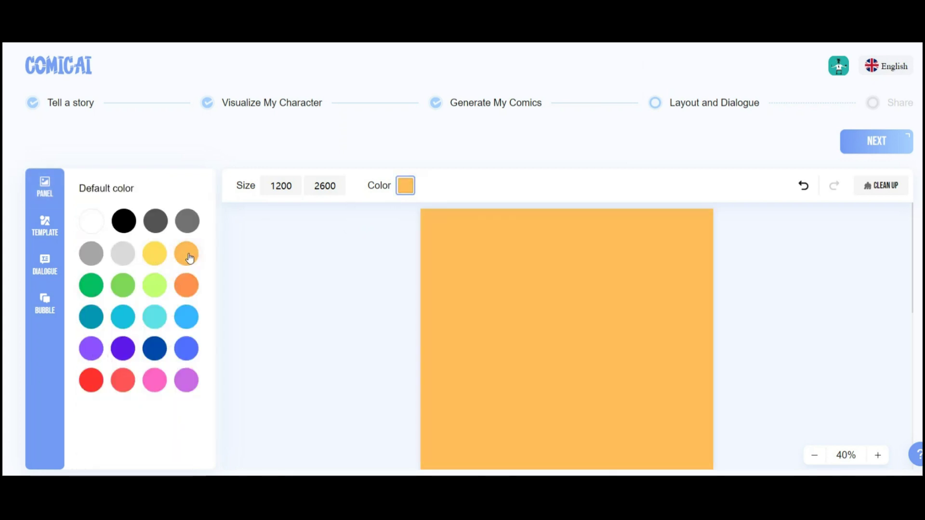
{"action": "left_click", "coordinate": [511, 296]}
{"action": "left_click", "coordinate": [405, 185]}
{"action": "left_click", "coordinate": [93, 222]}
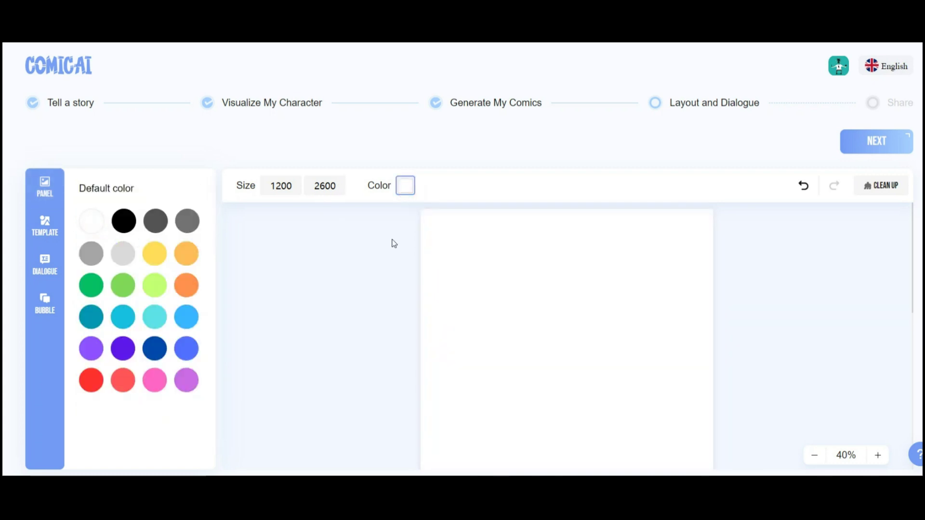
{"action": "left_click", "coordinate": [351, 239]}
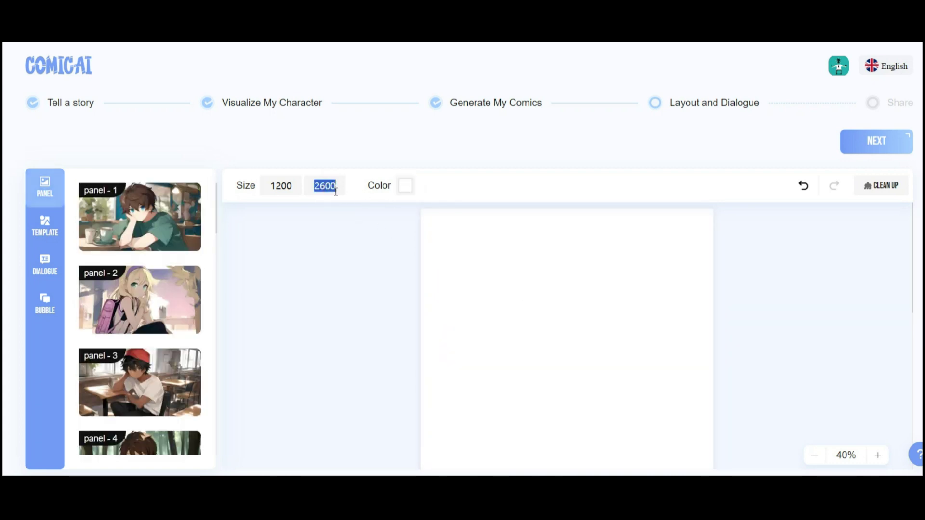
{"action": "scroll", "coordinate": [572, 272], "scroll_direction": "down", "scroll_amount": 5}
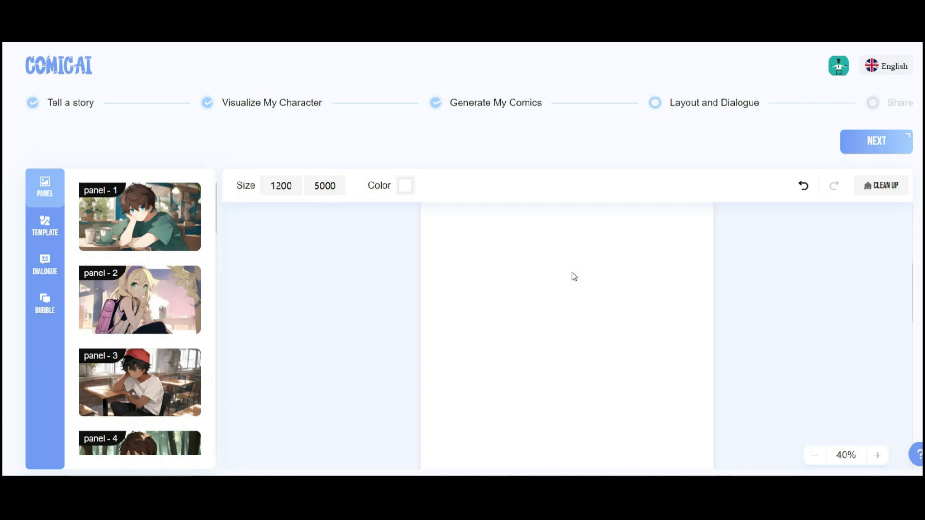
{"action": "scroll", "coordinate": [608, 266], "scroll_direction": "up", "scroll_amount": 3}
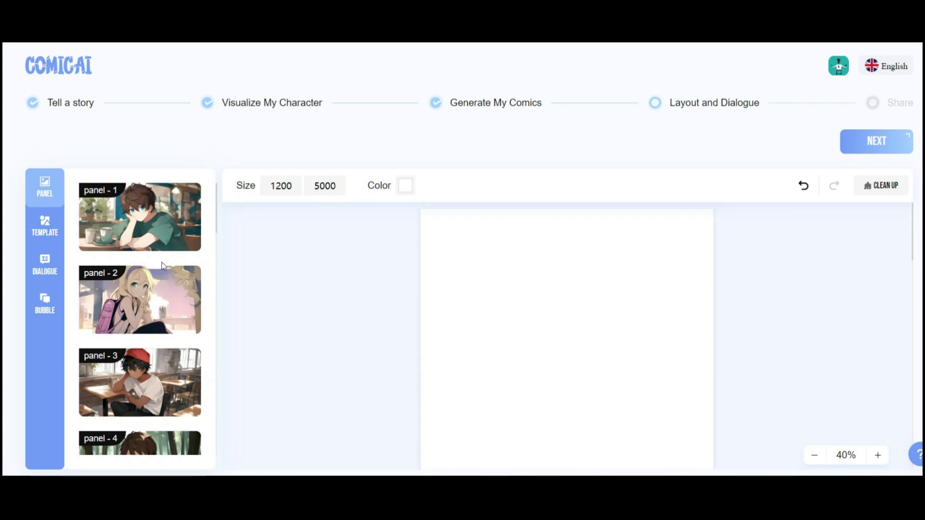
{"action": "scroll", "coordinate": [163, 266], "scroll_direction": "down", "scroll_amount": 3}
{"action": "scroll", "coordinate": [159, 349], "scroll_direction": "down", "scroll_amount": 3}
{"action": "scroll", "coordinate": [160, 349], "scroll_direction": "up", "scroll_amount": 3}
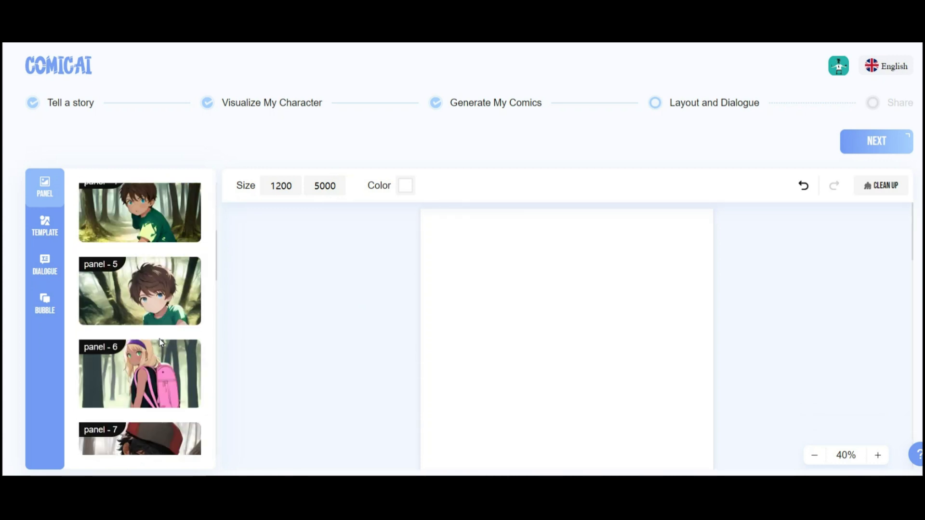
Add the slanted four-panel grid layout to the top of the page.
{"action": "left_click", "coordinate": [50, 229]}
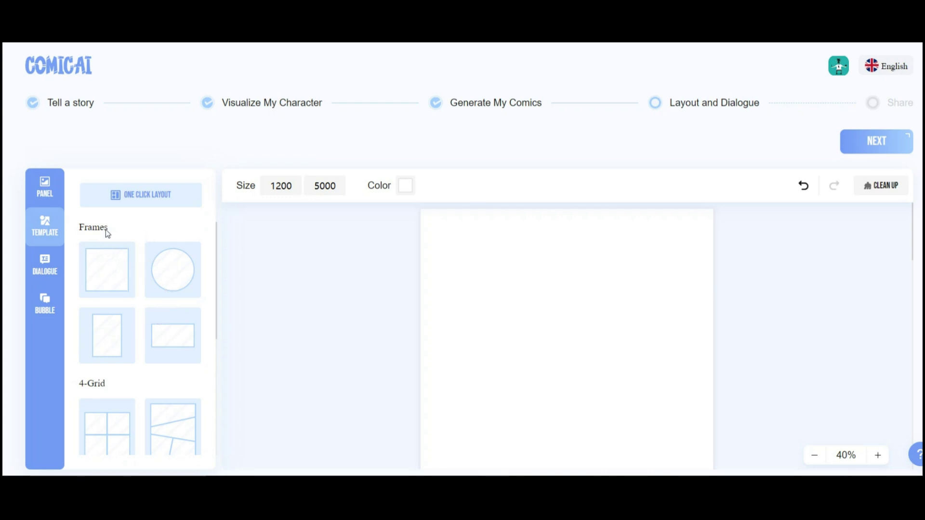
{"action": "scroll", "coordinate": [102, 267], "scroll_direction": "down", "scroll_amount": 2}
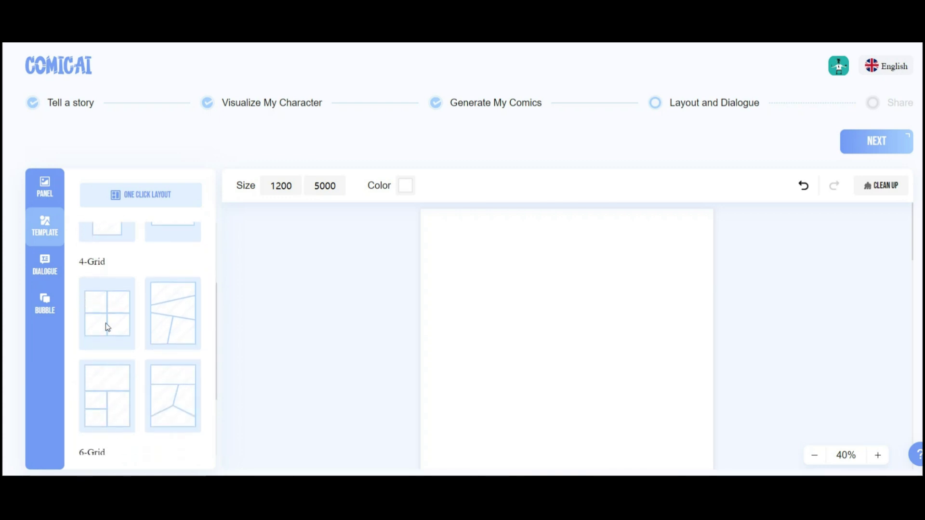
{"action": "scroll", "coordinate": [104, 349], "scroll_direction": "down", "scroll_amount": 2}
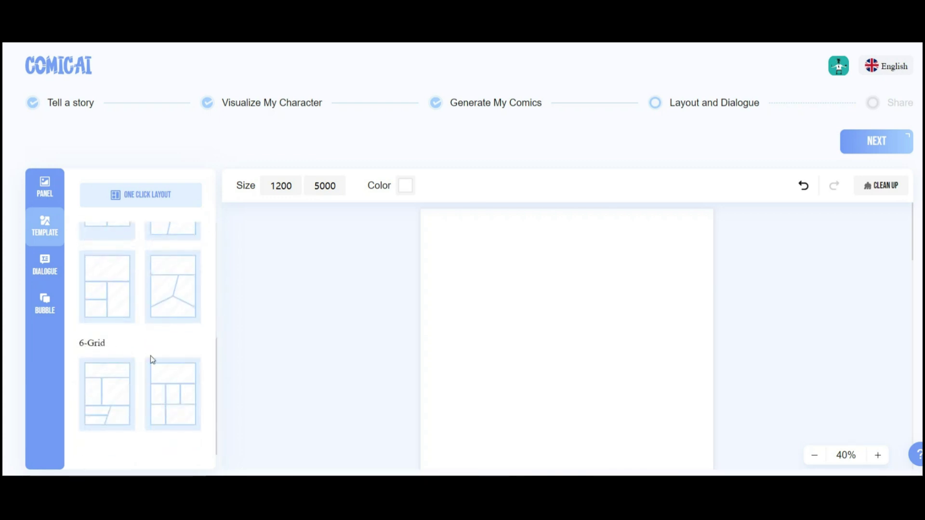
{"action": "left_click", "coordinate": [48, 277]}
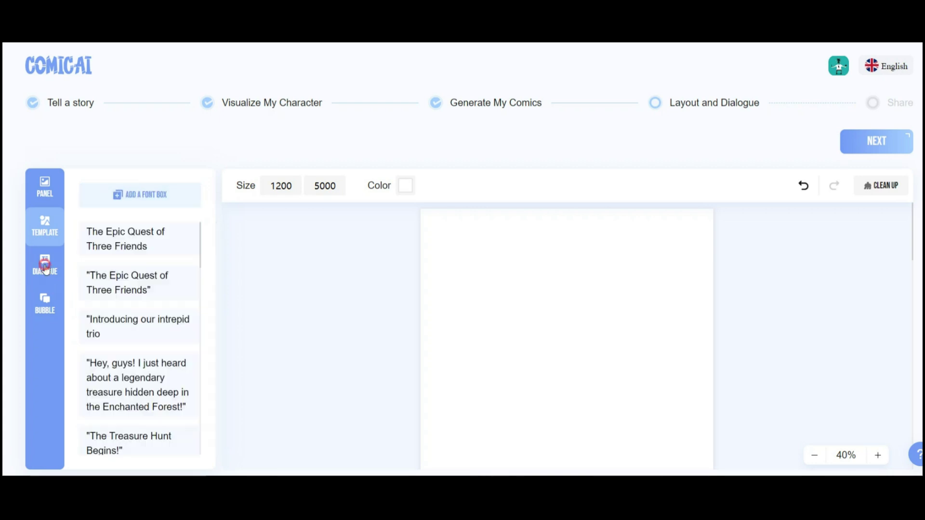
{"action": "scroll", "coordinate": [156, 302], "scroll_direction": "down", "scroll_amount": 1}
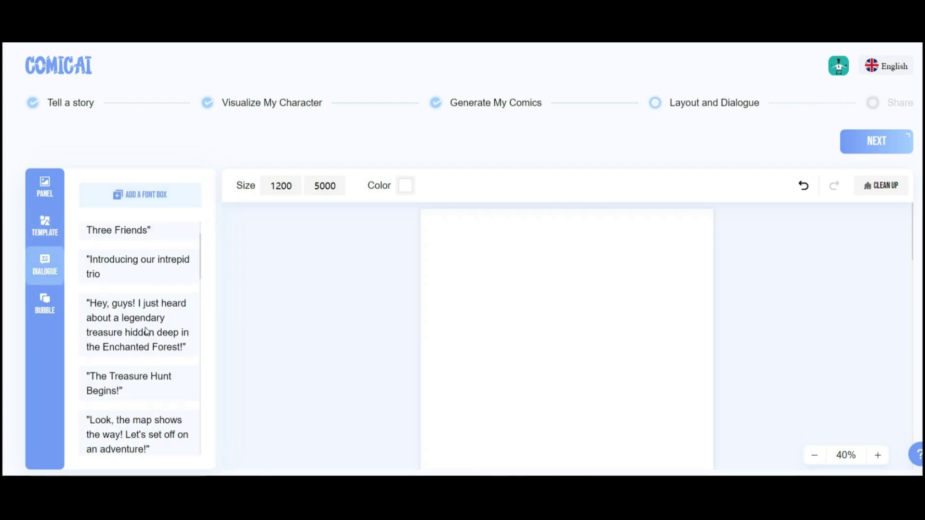
{"action": "scroll", "coordinate": [155, 302], "scroll_direction": "up", "scroll_amount": 1}
{"action": "left_click", "coordinate": [44, 309]}
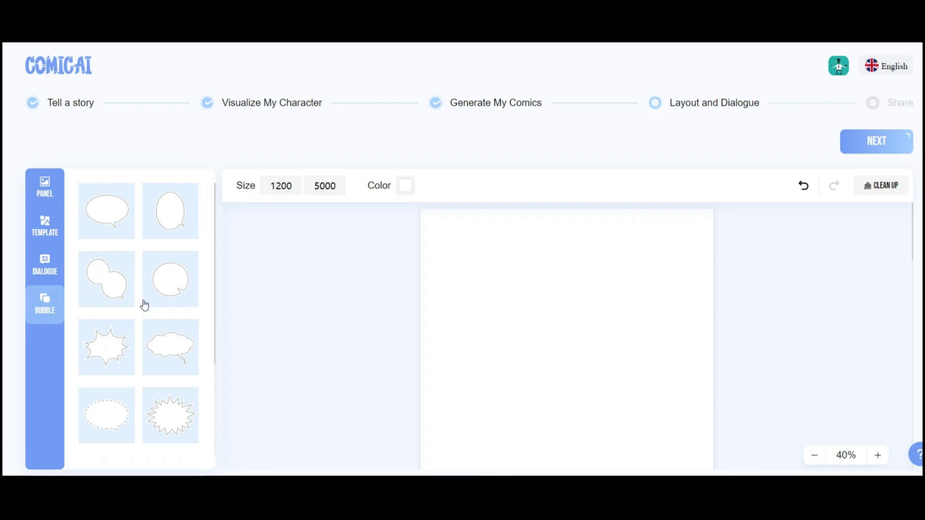
{"action": "scroll", "coordinate": [118, 432], "scroll_direction": "down", "scroll_amount": 2}
{"action": "scroll", "coordinate": [116, 246], "scroll_direction": "up", "scroll_amount": 2}
{"action": "left_click", "coordinate": [42, 196]}
{"action": "left_click", "coordinate": [41, 227]}
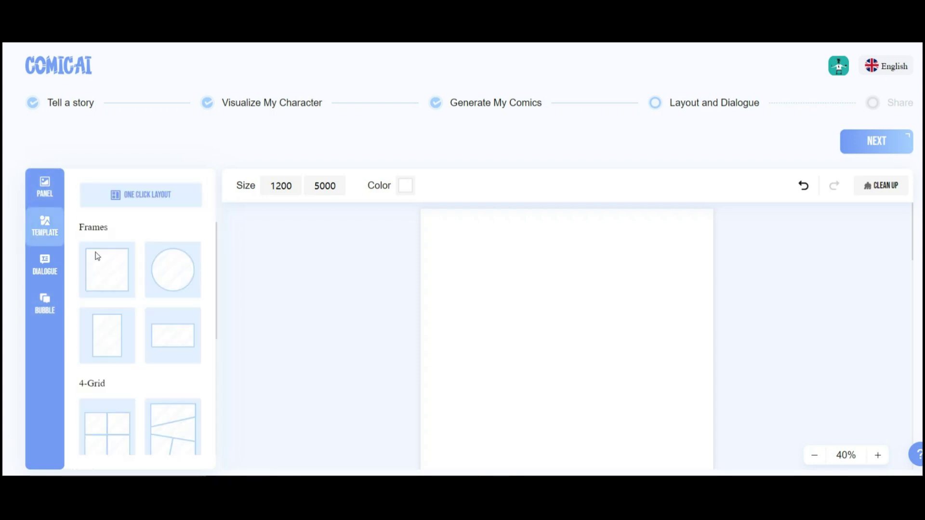
{"action": "scroll", "coordinate": [113, 296], "scroll_direction": "down", "scroll_amount": 2}
{"action": "scroll", "coordinate": [113, 295], "scroll_direction": "down", "scroll_amount": 1}
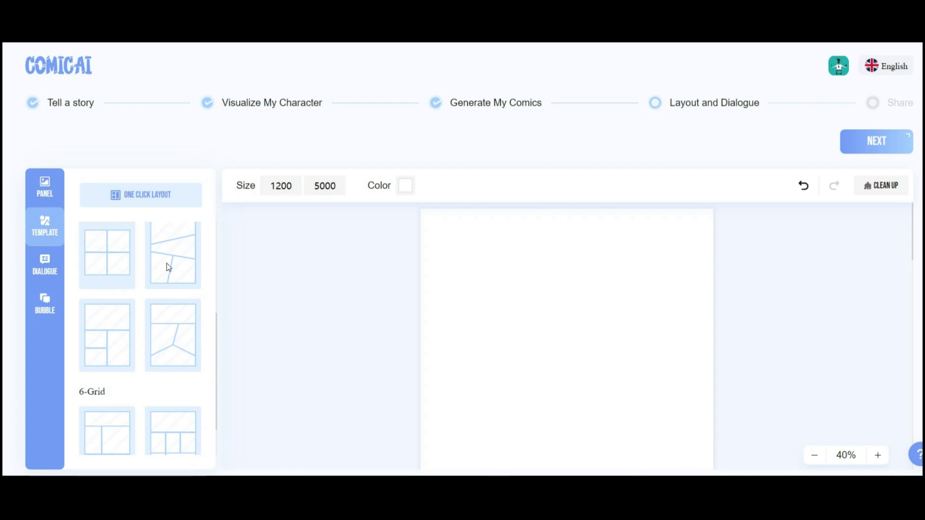
{"action": "left_click", "coordinate": [174, 277]}
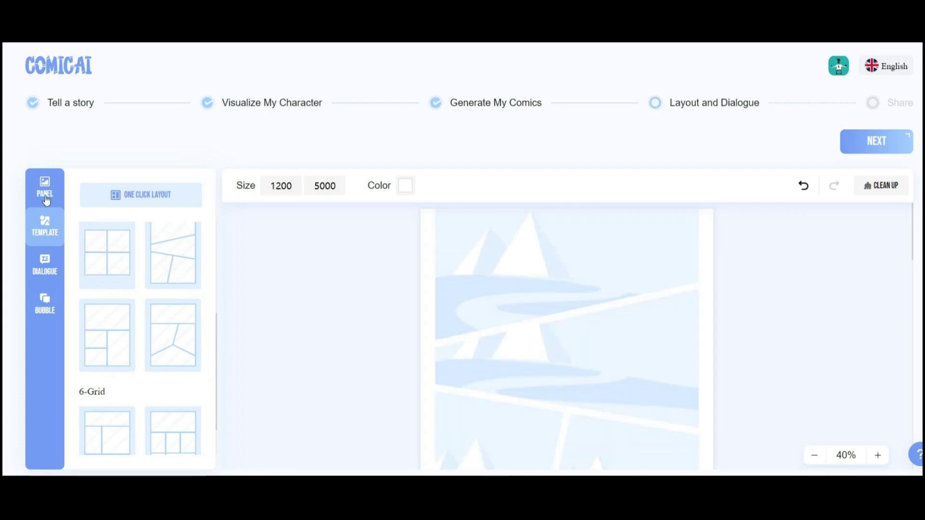
{"action": "scroll", "coordinate": [587, 377], "scroll_direction": "down", "scroll_amount": 2}
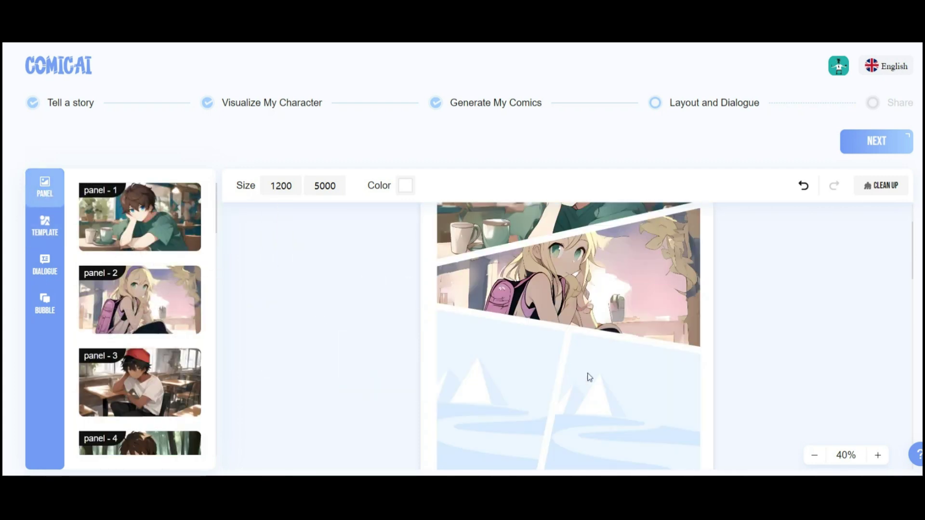
{"action": "left_click_drag", "start_coordinate": [140, 383], "coordinate": [472, 369]}
{"action": "scroll", "coordinate": [176, 421], "scroll_direction": "down", "scroll_amount": 2}
{"action": "left_click_drag", "start_coordinate": [135, 349], "coordinate": [637, 365]}
{"action": "scroll", "coordinate": [140, 325], "scroll_direction": "down", "scroll_amount": 2}
Add a second grid layout and fill it with panels 5, 7 and 8.
{"action": "left_click", "coordinate": [45, 225]}
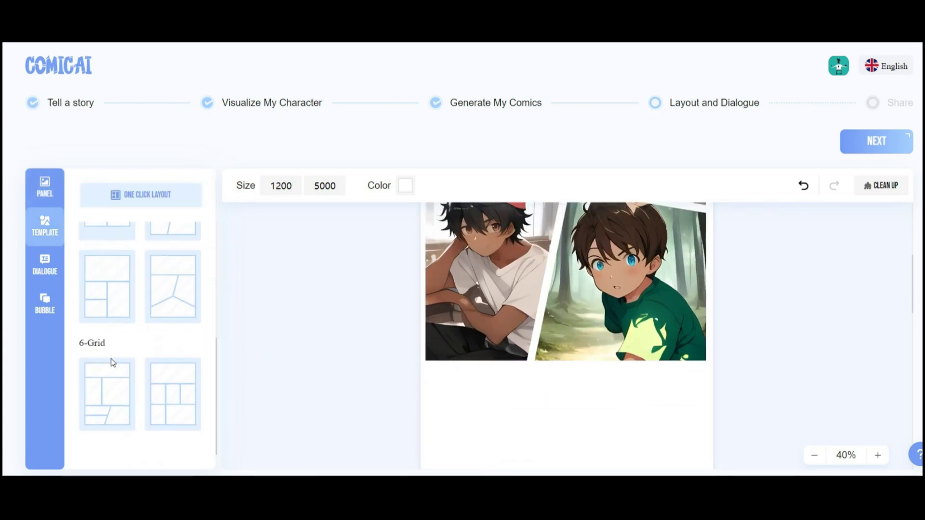
{"action": "left_click", "coordinate": [181, 406]}
{"action": "left_click", "coordinate": [45, 187]}
{"action": "scroll", "coordinate": [139, 325], "scroll_direction": "down", "scroll_amount": 3}
{"action": "left_click_drag", "start_coordinate": [139, 243], "coordinate": [565, 361]}
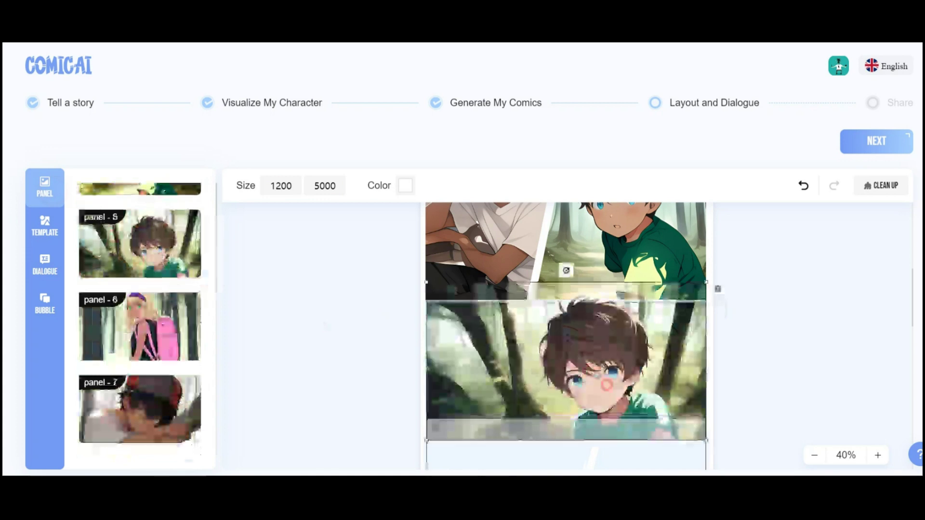
{"action": "scroll", "coordinate": [456, 327], "scroll_direction": "down", "scroll_amount": 3}
{"action": "scroll", "coordinate": [137, 326], "scroll_direction": "down", "scroll_amount": 2}
{"action": "left_click_drag", "start_coordinate": [137, 292], "coordinate": [698, 444]}
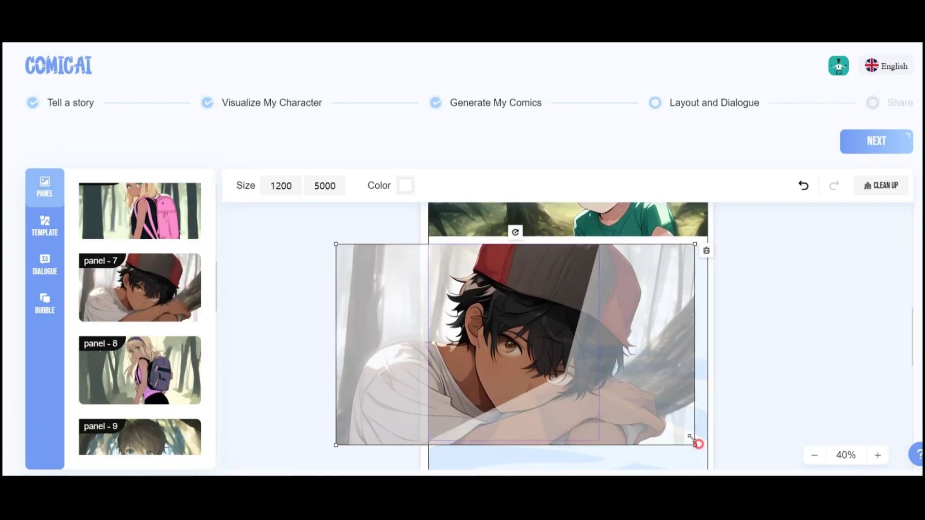
{"action": "left_click_drag", "start_coordinate": [140, 371], "coordinate": [637, 340]}
{"action": "scroll", "coordinate": [139, 325], "scroll_direction": "down", "scroll_amount": 1}
{"action": "left_click_drag", "start_coordinate": [140, 390], "coordinate": [557, 297]}
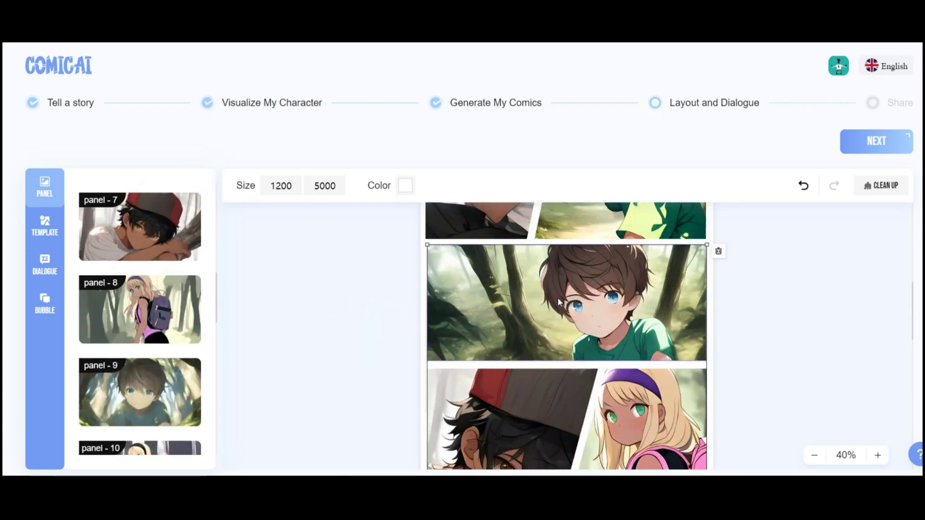
{"action": "scroll", "coordinate": [558, 297], "scroll_direction": "down", "scroll_amount": 3}
{"action": "scroll", "coordinate": [140, 325], "scroll_direction": "down", "scroll_amount": 2}
Add a third grid layout and fill it with panels 10, 11, 12 and the forest scene.
{"action": "left_click", "coordinate": [44, 226]}
{"action": "left_click", "coordinate": [108, 300]}
{"action": "left_click", "coordinate": [46, 190]}
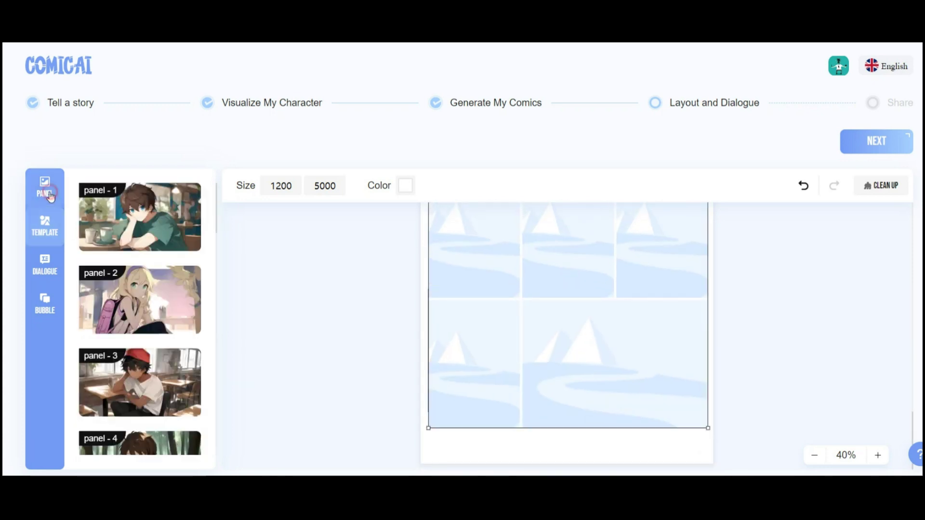
{"action": "scroll", "coordinate": [349, 344], "scroll_direction": "up", "scroll_amount": 3}
{"action": "scroll", "coordinate": [140, 325], "scroll_direction": "down", "scroll_amount": 8}
{"action": "scroll", "coordinate": [350, 345], "scroll_direction": "down", "scroll_amount": 3}
{"action": "left_click_drag", "start_coordinate": [139, 231], "coordinate": [473, 295]}
{"action": "left_click_drag", "start_coordinate": [140, 314], "coordinate": [568, 295]}
{"action": "mouse_move", "coordinate": [140, 397]}
{"action": "left_mouse_down"}
{"action": "mouse_move", "coordinate": [455, 434]}
{"action": "mouse_move", "coordinate": [661, 295]}
{"action": "left_mouse_up"}
{"action": "scroll", "coordinate": [566, 341], "scroll_direction": "down", "scroll_amount": 2}
{"action": "left_click_drag", "start_coordinate": [139, 405], "coordinate": [474, 372]}
{"action": "scroll", "coordinate": [139, 325], "scroll_direction": "down", "scroll_amount": 2}
{"action": "left_click_drag", "start_coordinate": [139, 337], "coordinate": [650, 376]}
{"action": "scroll", "coordinate": [139, 325], "scroll_direction": "down", "scroll_amount": 2}
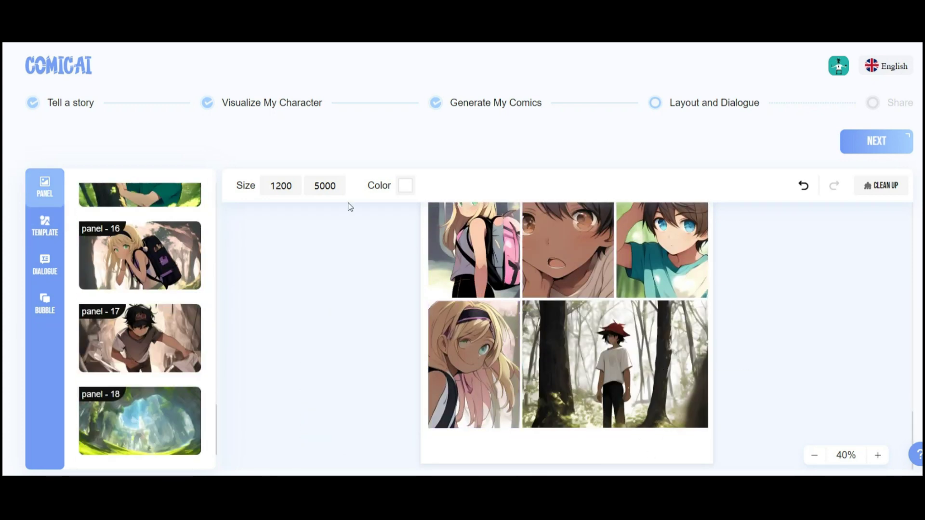
Add another grid layout at the page bottom and make the background light grey.
{"action": "left_click", "coordinate": [45, 226]}
{"action": "scroll", "coordinate": [140, 325], "scroll_direction": "down", "scroll_amount": 1}
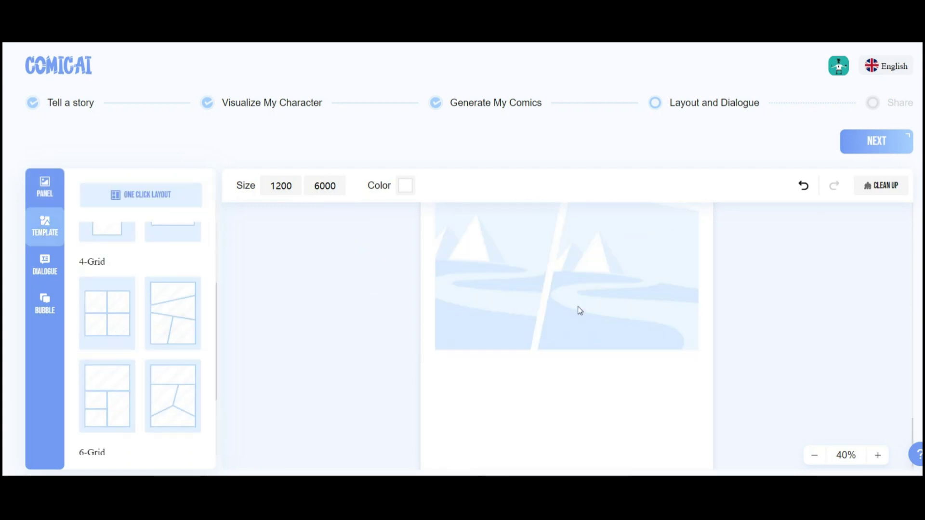
{"action": "left_click_drag", "start_coordinate": [107, 312], "coordinate": [578, 306]}
{"action": "type", "text": "500"}
{"action": "scroll", "coordinate": [564, 347], "scroll_direction": "up", "scroll_amount": 3}
{"action": "left_click", "coordinate": [44, 187]}
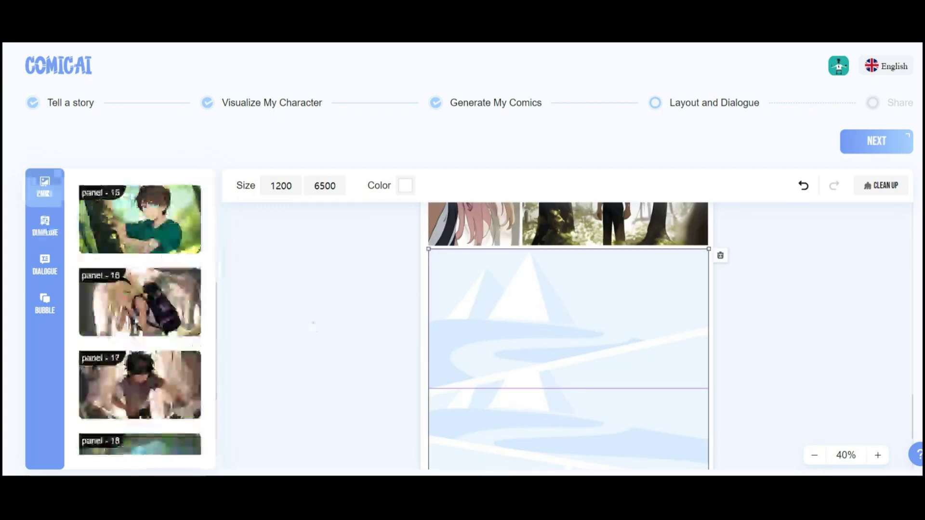
{"action": "scroll", "coordinate": [139, 325], "scroll_direction": "down", "scroll_amount": 3}
{"action": "left_click_drag", "start_coordinate": [139, 423], "coordinate": [632, 289]}
{"action": "scroll", "coordinate": [320, 345], "scroll_direction": "down", "scroll_amount": 3}
{"action": "left_click", "coordinate": [406, 185]}
{"action": "left_click", "coordinate": [155, 252]}
{"action": "scroll", "coordinate": [352, 317], "scroll_direction": "up", "scroll_amount": 5}
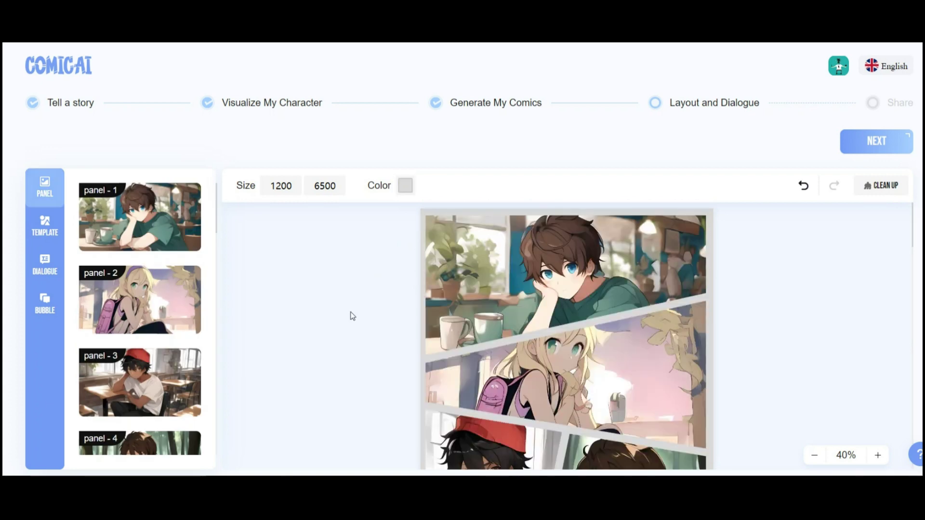
{"action": "left_click", "coordinate": [44, 264]}
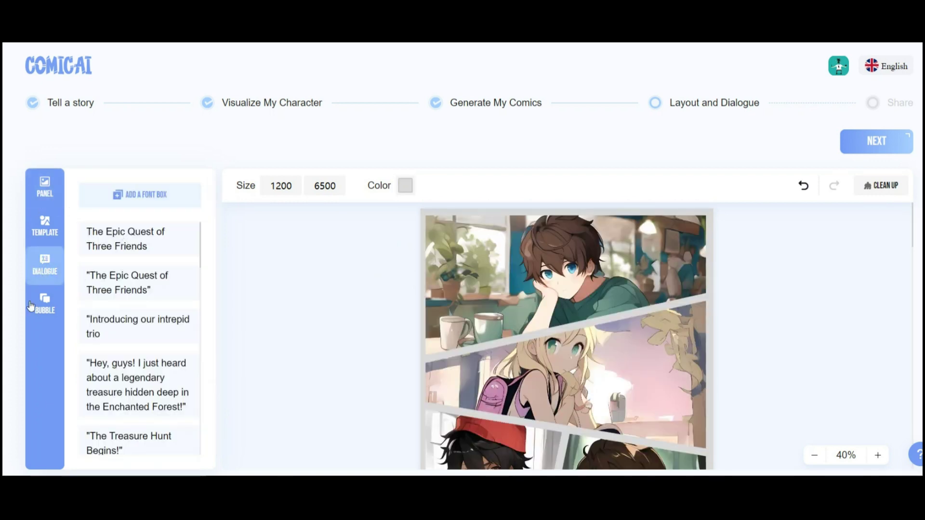
Add an oval speech bubble to the first panel, shrunk and placed beside the boy's face.
{"action": "left_click", "coordinate": [46, 304]}
{"action": "left_click_drag", "start_coordinate": [169, 210], "coordinate": [477, 335]}
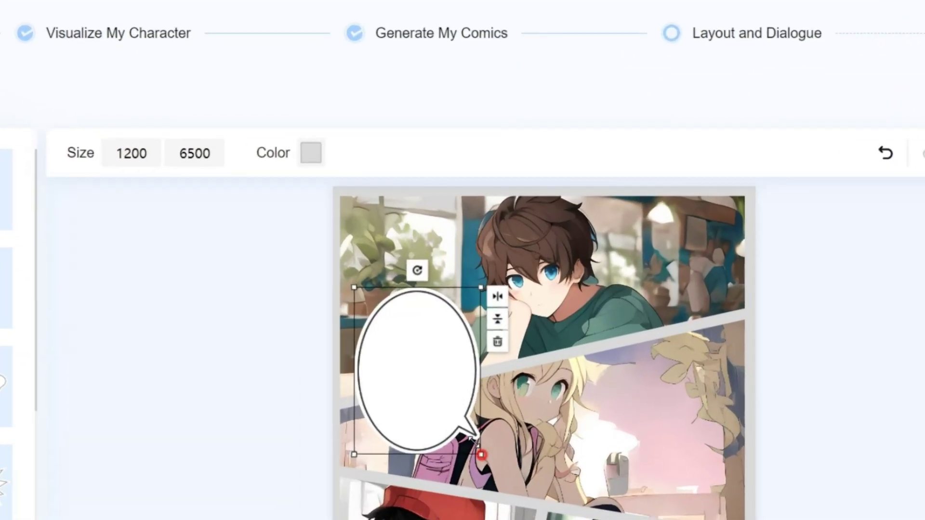
{"action": "left_click_drag", "start_coordinate": [480, 454], "coordinate": [432, 390]}
{"action": "left_click_drag", "start_coordinate": [419, 337], "coordinate": [442, 281]}
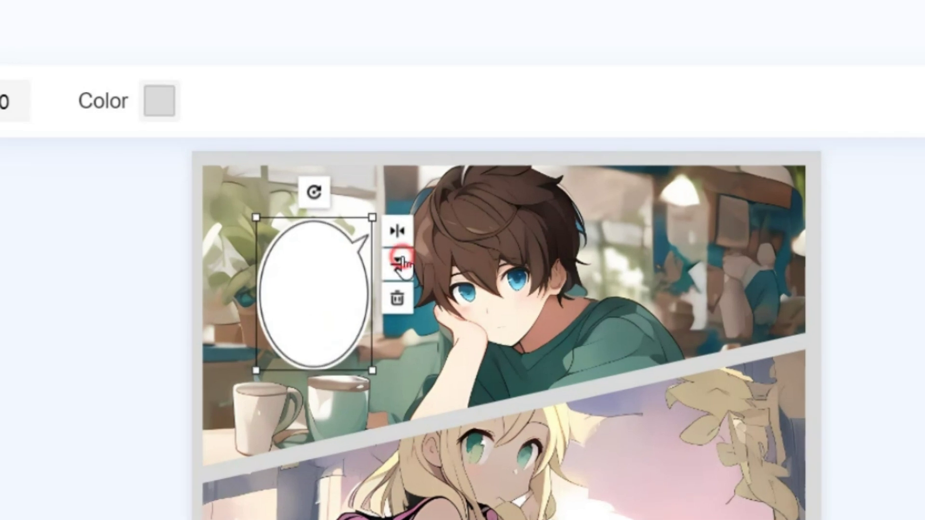
Flip and tilt the bubble counter-clockwise, then add a spiky bubble to the middle panel.
{"action": "left_click", "coordinate": [402, 265]}
{"action": "left_click", "coordinate": [398, 240]}
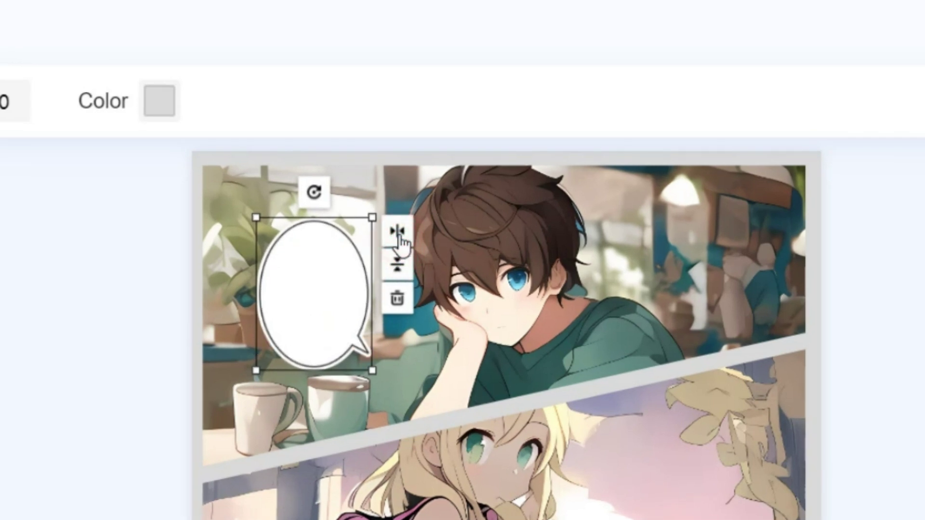
{"action": "mouse_move", "coordinate": [314, 192]}
{"action": "left_mouse_down"}
{"action": "mouse_move", "coordinate": [277, 219]}
{"action": "mouse_move", "coordinate": [286, 216]}
{"action": "left_mouse_up"}
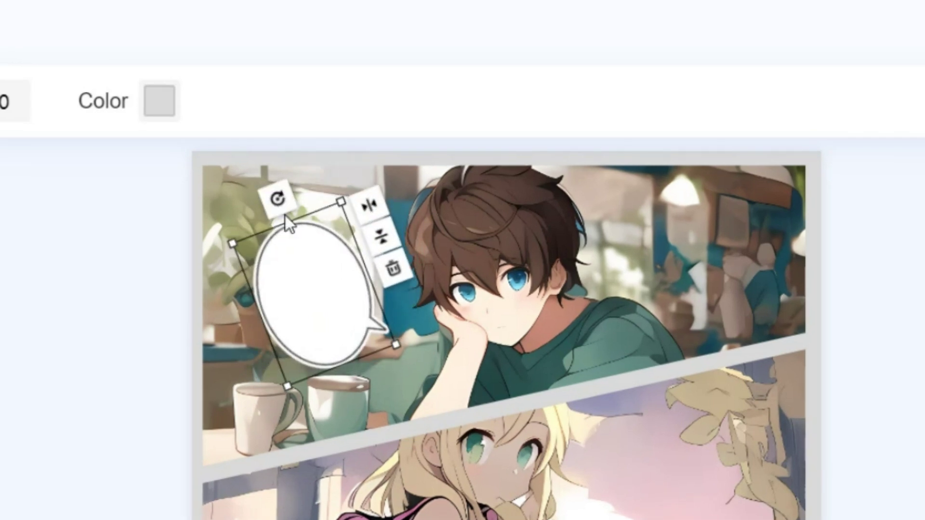
{"action": "left_click", "coordinate": [463, 270]}
{"action": "scroll", "coordinate": [463, 270], "scroll_direction": "down", "scroll_amount": 2}
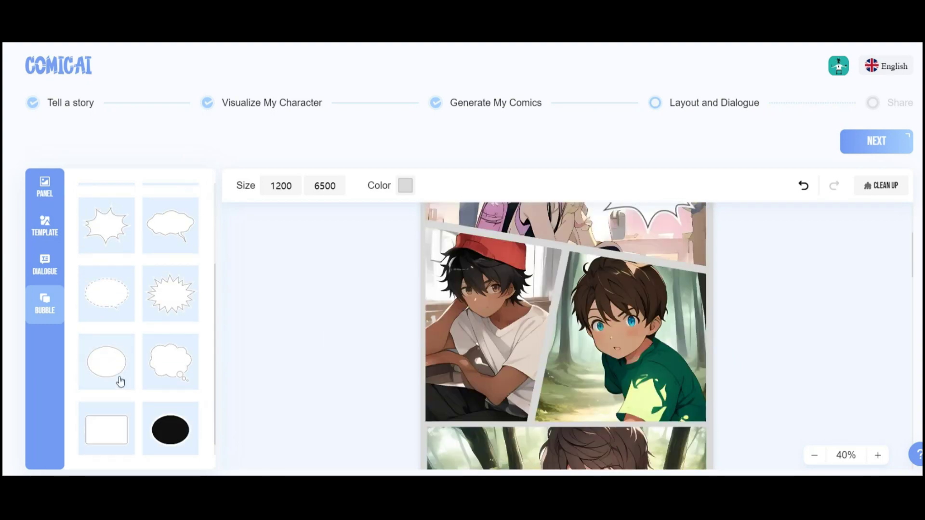
Add an oval bubble and make its legendary-treasure text bold KOMTXT at size 30.
{"action": "left_click", "coordinate": [154, 221]}
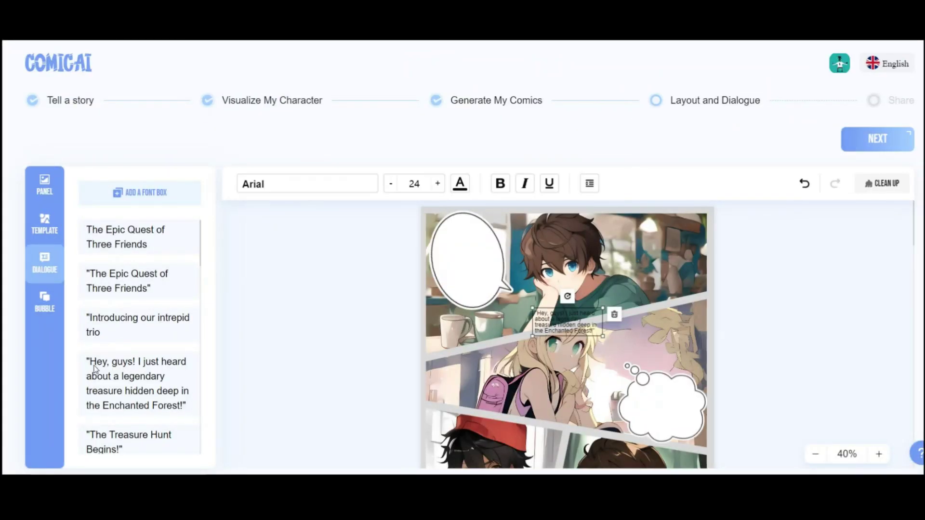
{"action": "left_click_drag", "start_coordinate": [444, 272], "coordinate": [434, 274]}
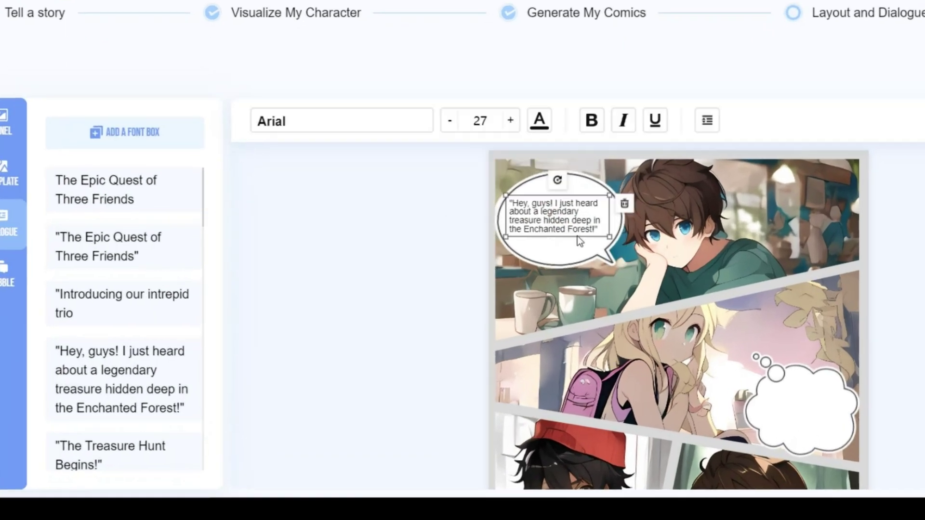
{"action": "left_click", "coordinate": [342, 120]}
{"action": "left_click", "coordinate": [137, 213]}
{"action": "scroll", "coordinate": [137, 218], "scroll_direction": "down", "scroll_amount": 5}
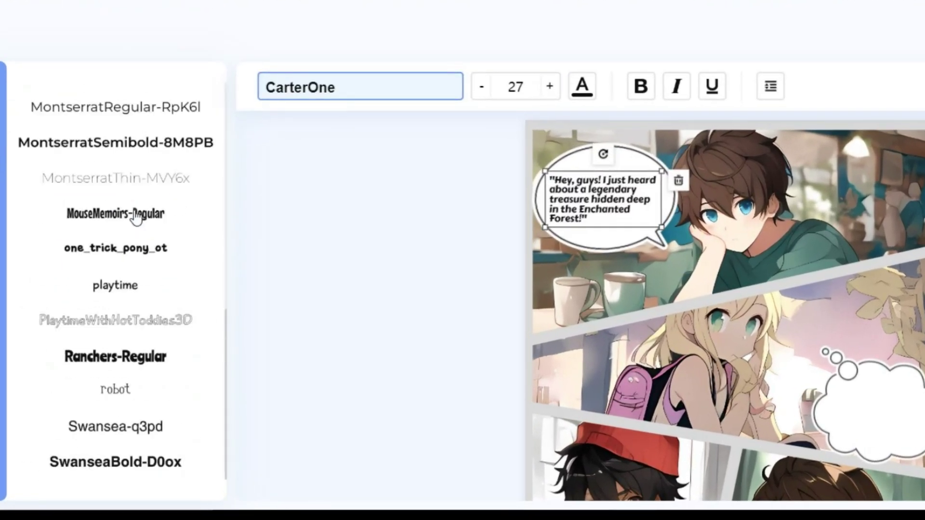
{"action": "scroll", "coordinate": [137, 217], "scroll_direction": "up", "scroll_amount": 5}
{"action": "scroll", "coordinate": [136, 217], "scroll_direction": "down", "scroll_amount": 3}
{"action": "left_click", "coordinate": [115, 279]}
{"action": "triple_click", "coordinate": [550, 87]}
{"action": "left_click", "coordinate": [641, 86]}
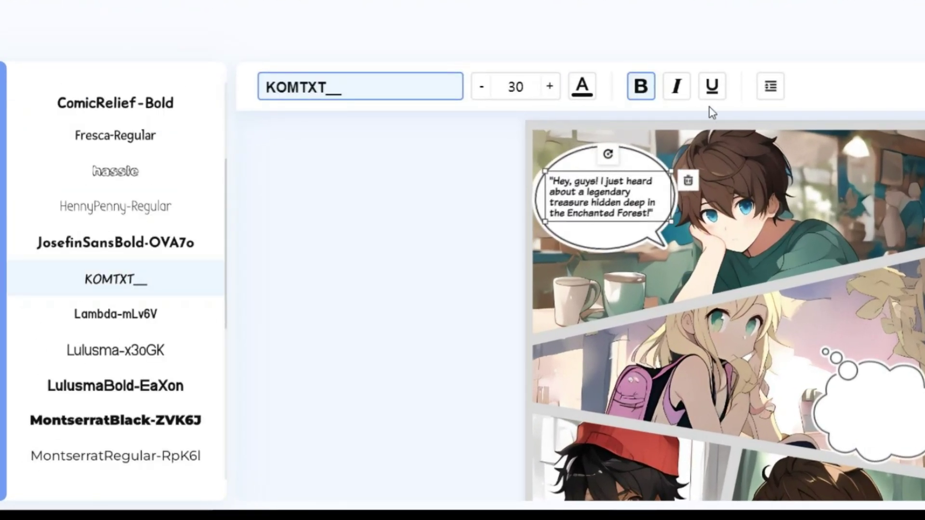
{"action": "left_click", "coordinate": [582, 86]}
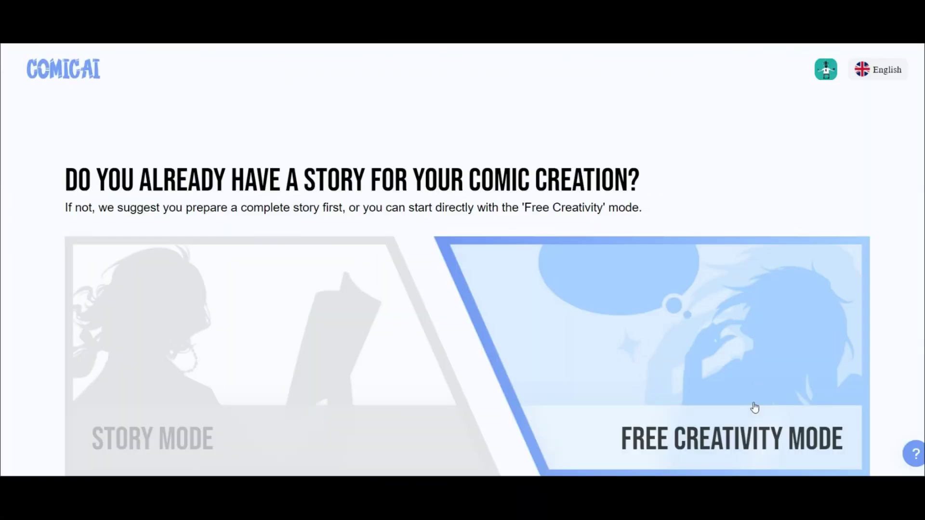
Start a new project in Free Creativity Mode.
{"action": "left_click", "coordinate": [733, 370]}
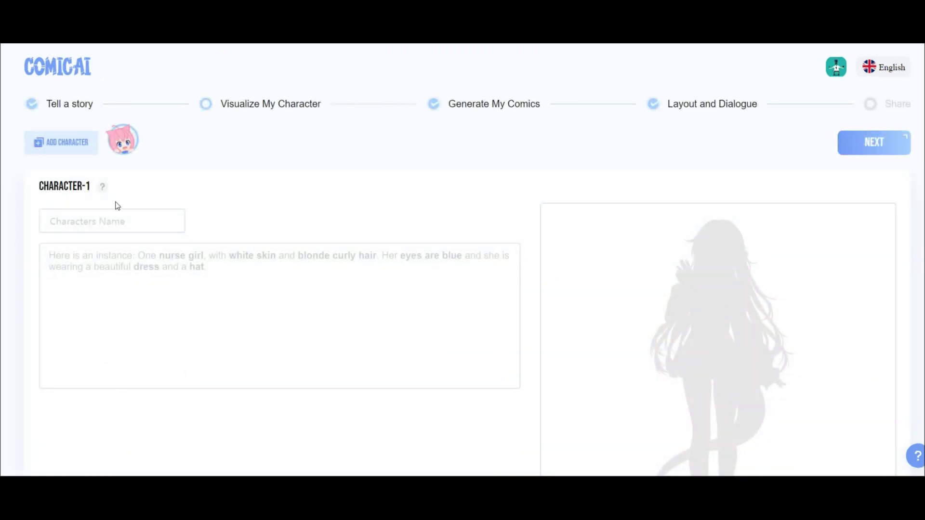
Give the assistant a heroic, outgoing, humorous, super-strong protagonist with mysterious supporting characters.
{"action": "left_click", "coordinate": [123, 142]}
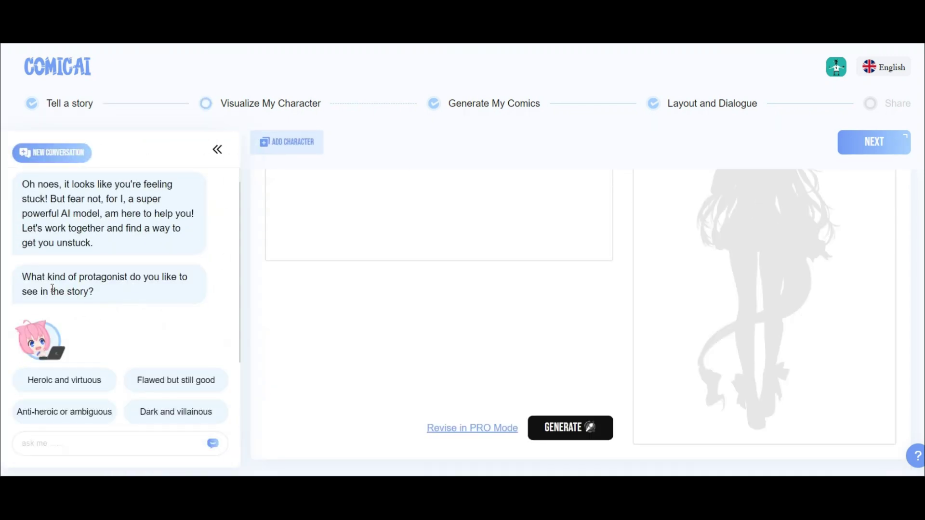
{"action": "left_click", "coordinate": [76, 386]}
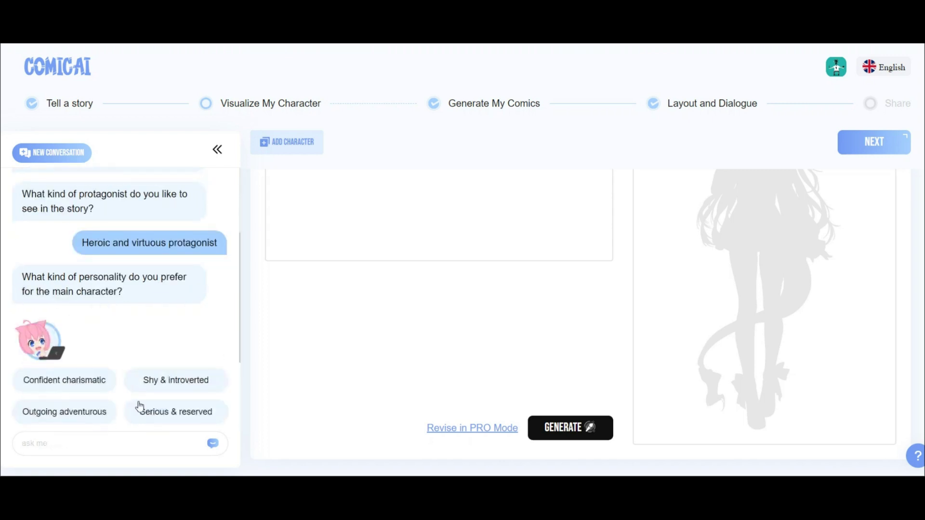
{"action": "left_click", "coordinate": [74, 416]}
{"action": "left_click", "coordinate": [133, 383]}
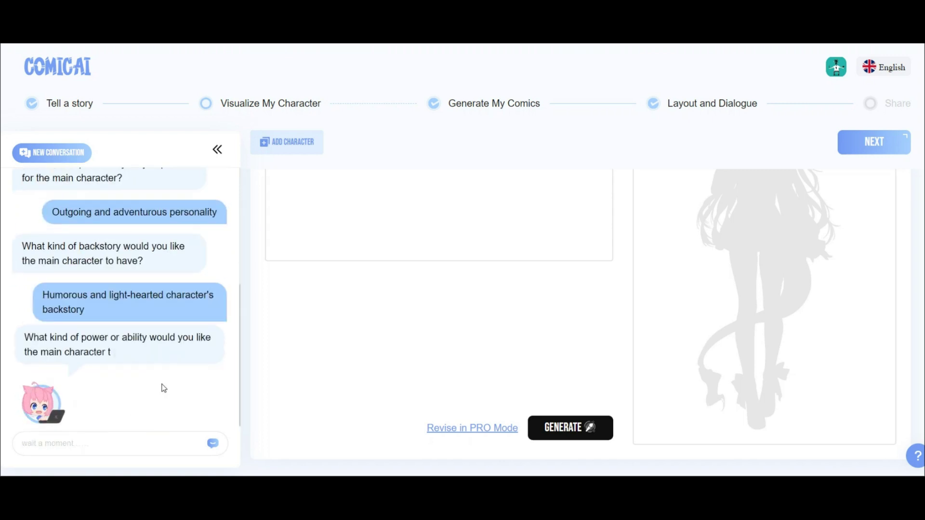
{"action": "left_click", "coordinate": [72, 383]}
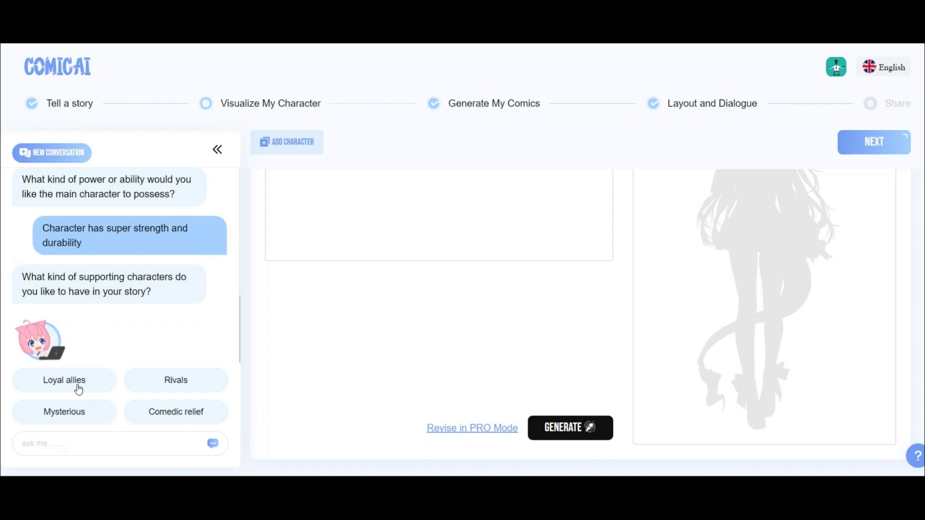
{"action": "left_click", "coordinate": [72, 411]}
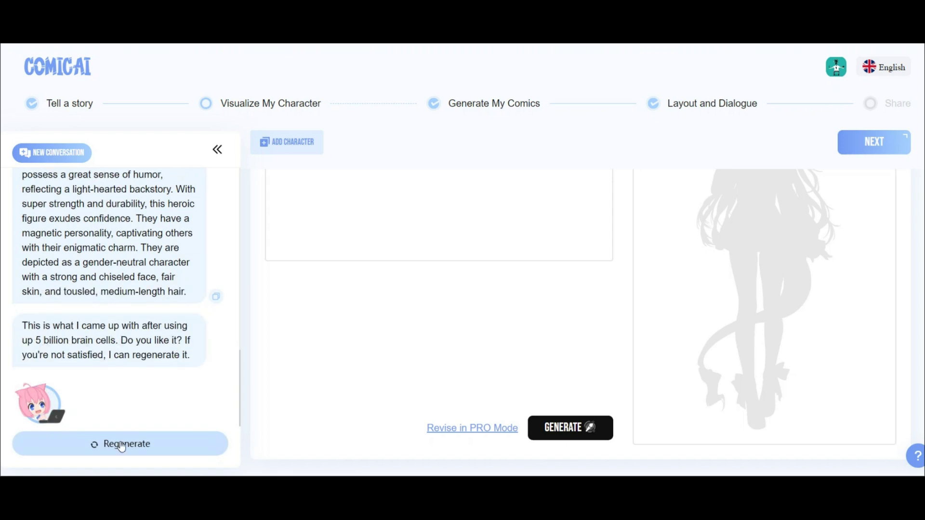
{"action": "scroll", "coordinate": [314, 257], "scroll_direction": "up", "scroll_amount": 2}
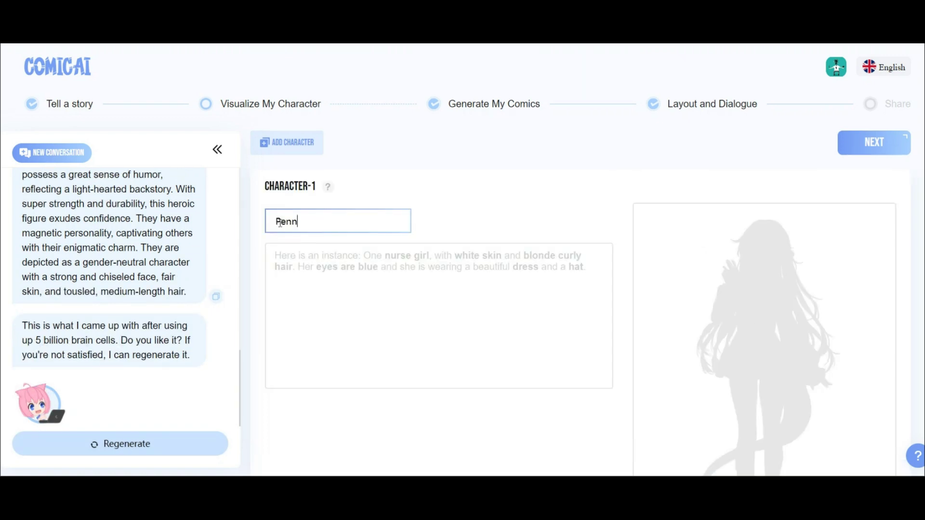
{"action": "scroll", "coordinate": [433, 326], "scroll_direction": "down", "scroll_amount": 2}
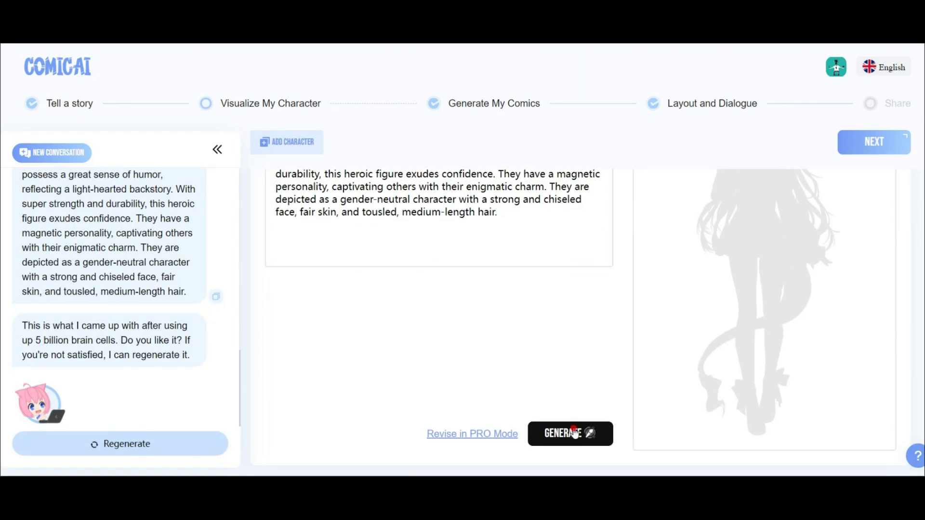
Generate Penny's portrait, regenerate it twice, then advance to panel generation.
{"action": "left_click", "coordinate": [571, 434]}
{"action": "scroll", "coordinate": [770, 342], "scroll_direction": "down", "scroll_amount": 2}
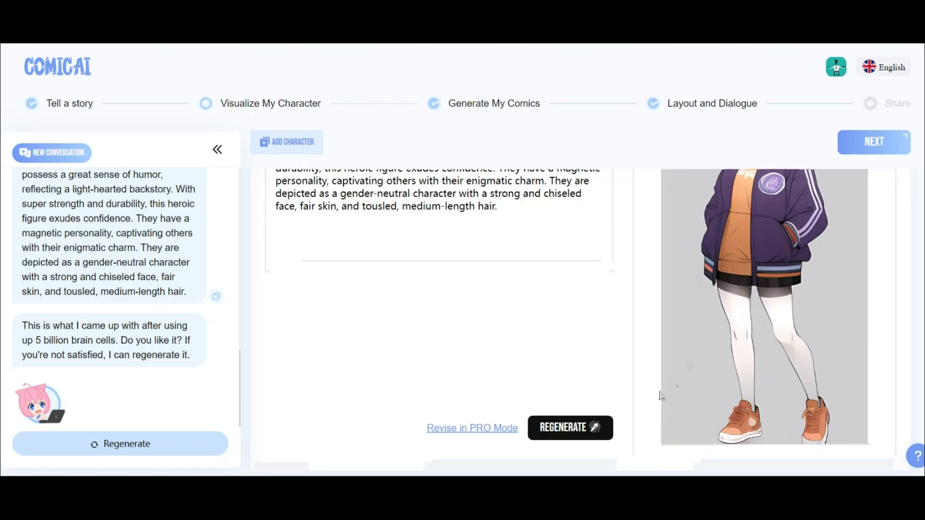
{"action": "left_click", "coordinate": [571, 430]}
{"action": "scroll", "coordinate": [753, 356], "scroll_direction": "down", "scroll_amount": 2}
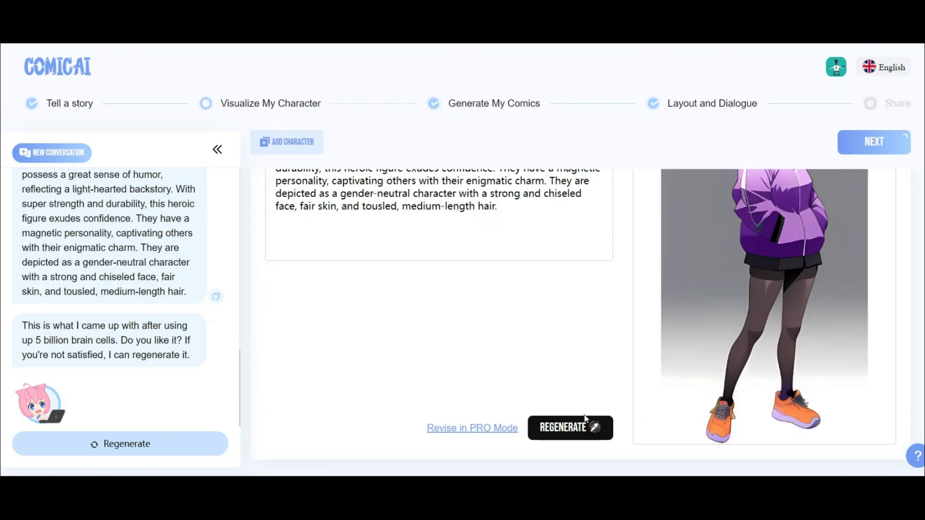
{"action": "left_click", "coordinate": [568, 430]}
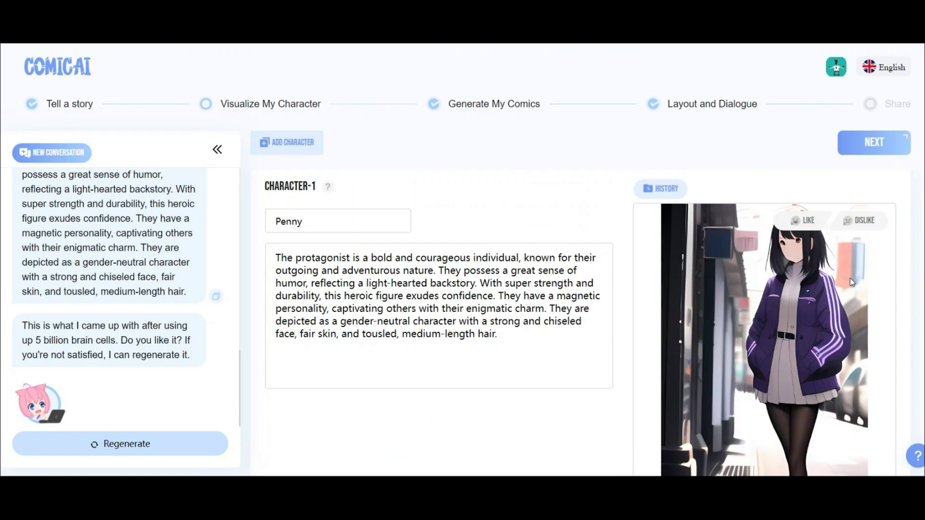
{"action": "left_click", "coordinate": [874, 142]}
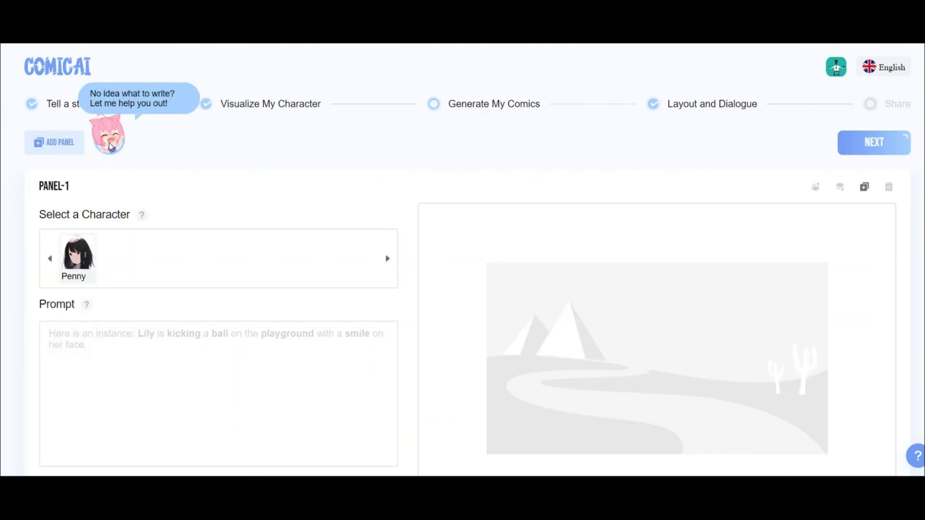
Have the assistant draft a fantasy romance in a minimalist, modern-city style, then select the story text.
{"action": "left_click", "coordinate": [165, 383]}
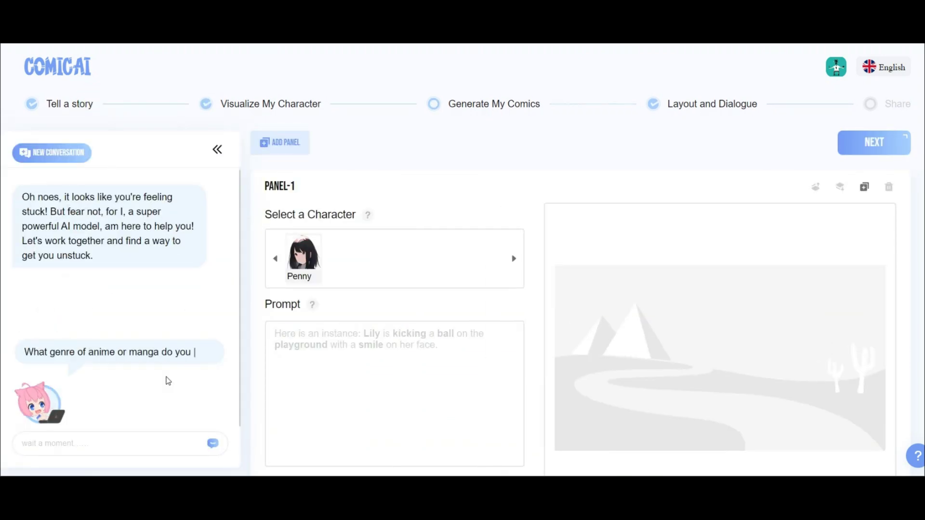
{"action": "left_click", "coordinate": [175, 411]}
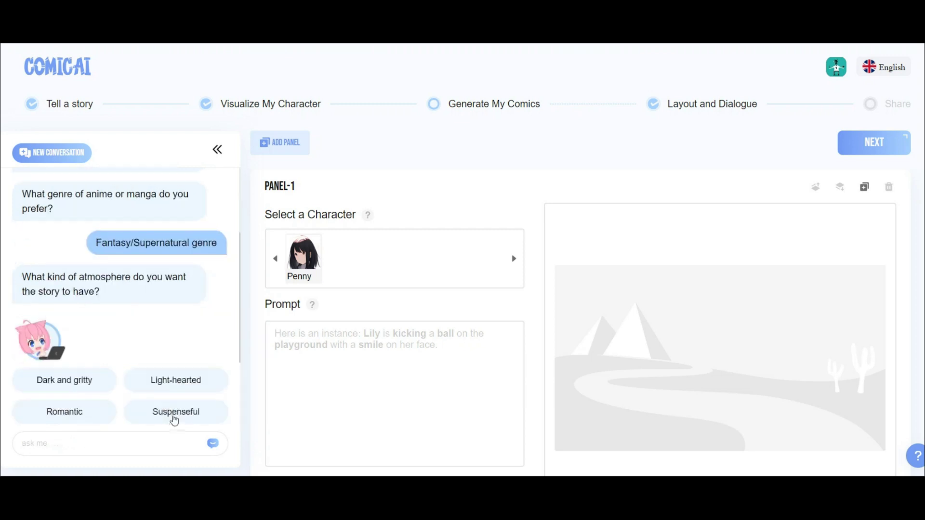
{"action": "left_click", "coordinate": [181, 413]}
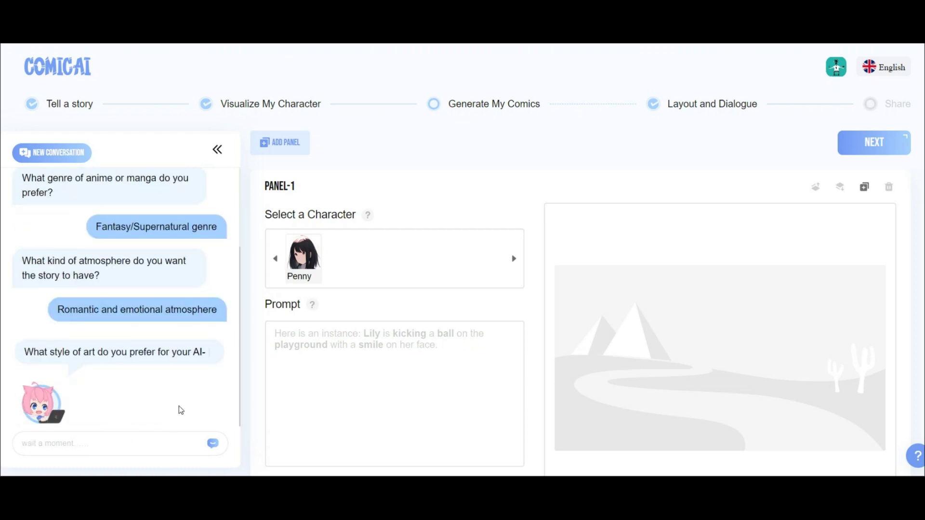
{"action": "left_click", "coordinate": [87, 418]}
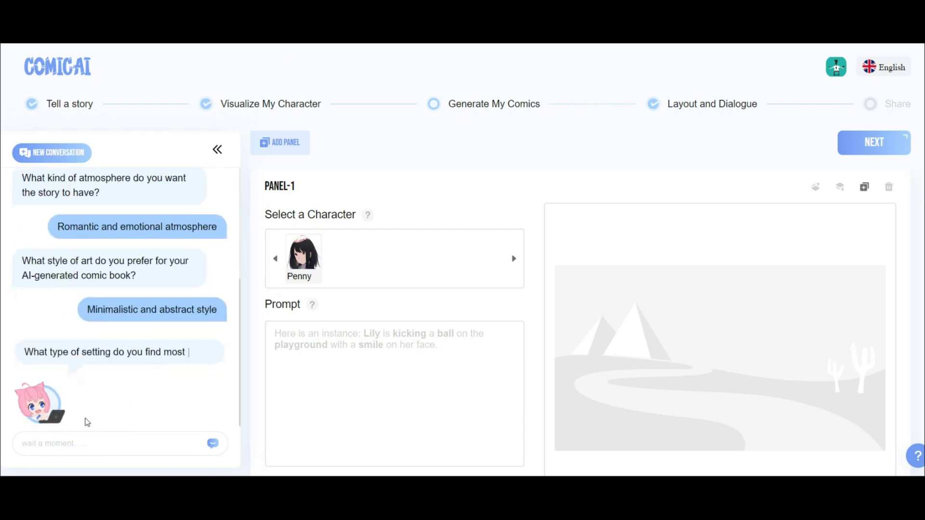
{"action": "left_click", "coordinate": [72, 388]}
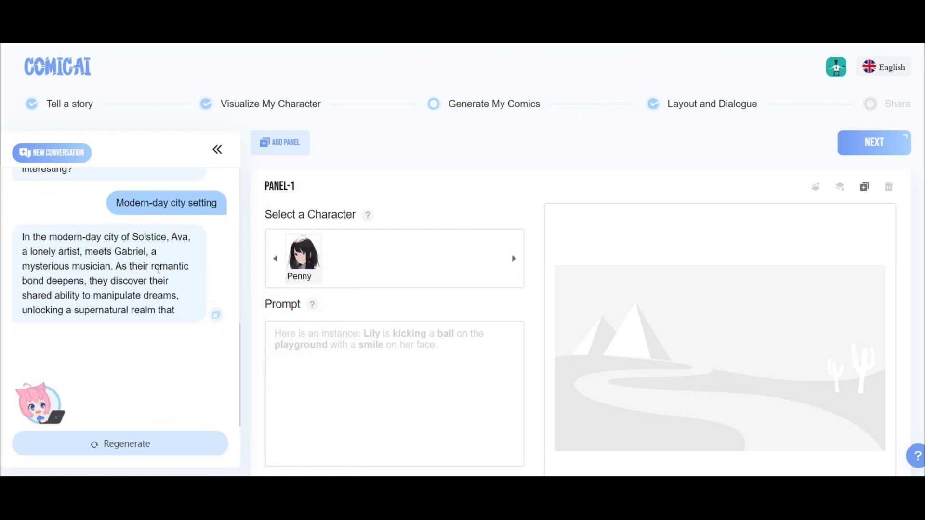
{"action": "left_click_drag", "start_coordinate": [136, 352], "coordinate": [82, 335]}
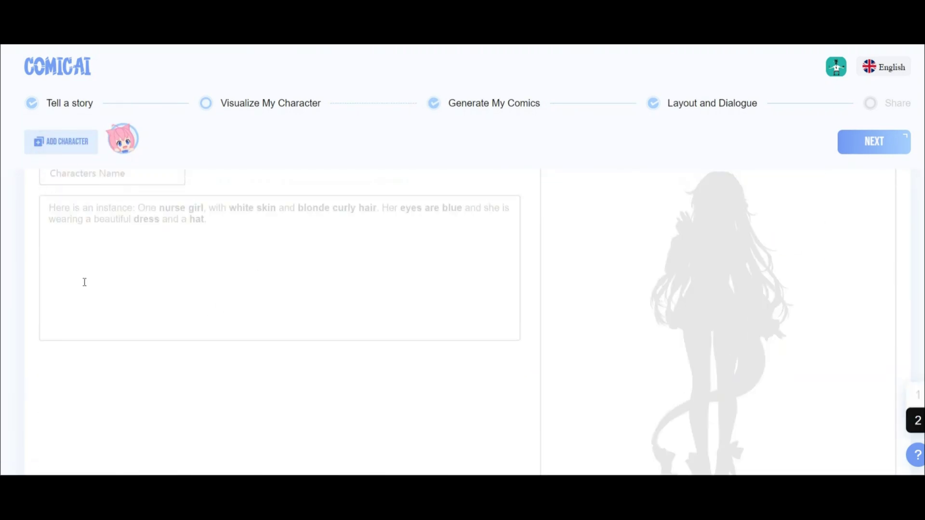
{"action": "type", "text": "Gabriel"}
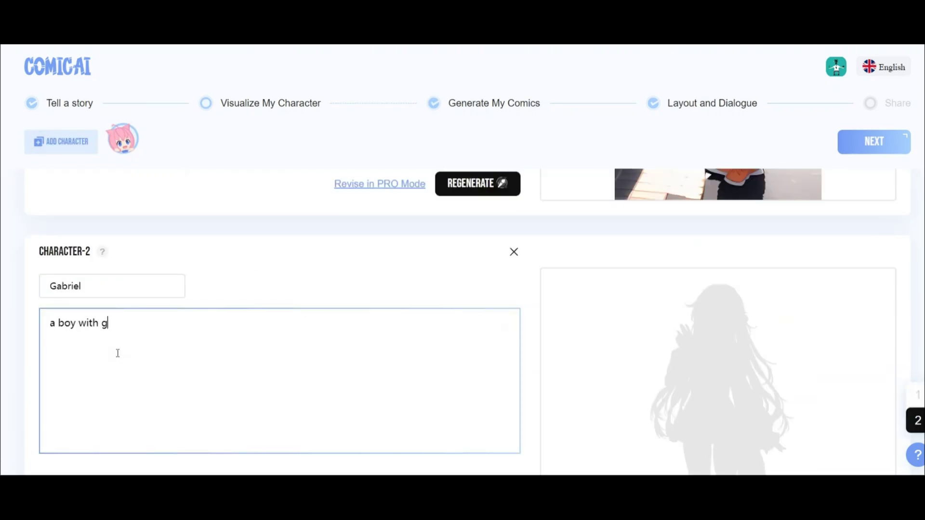